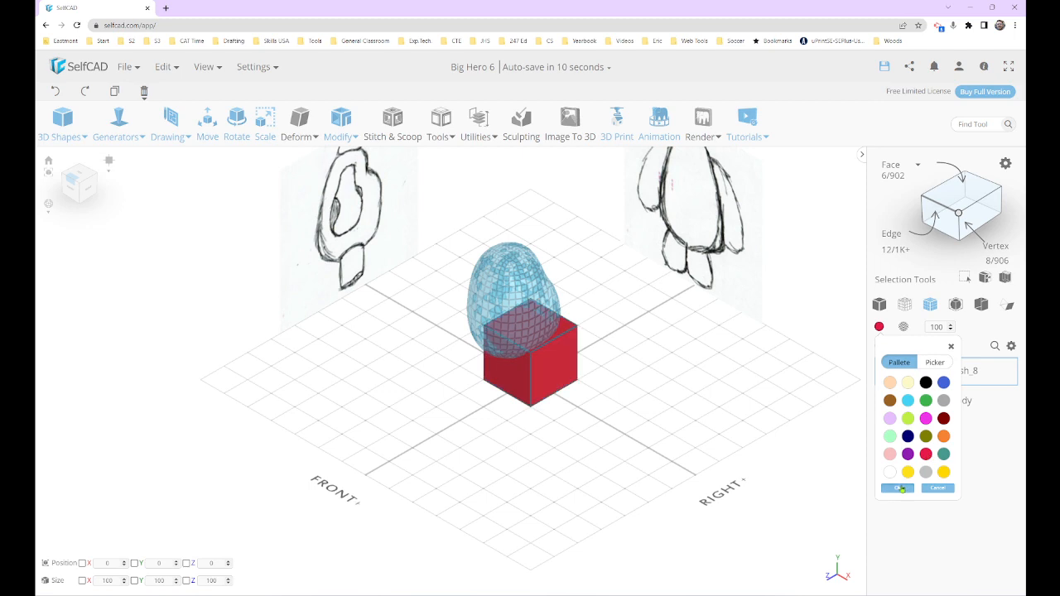
Apply the red palette colour to the box and set its opacity to 50
click(898, 488)
double_click(936, 327)
text(5)
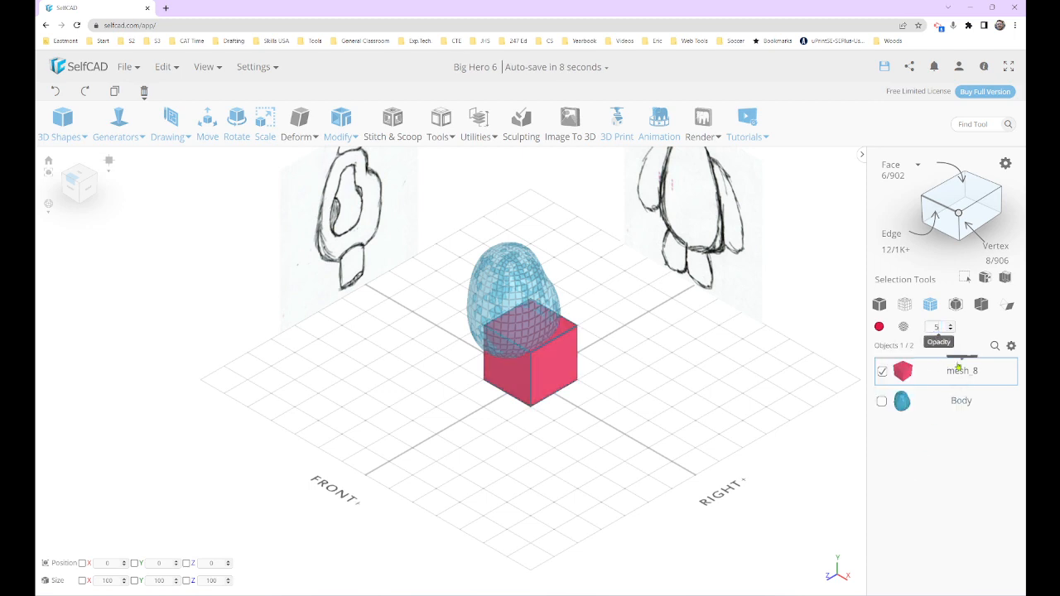
text(0)
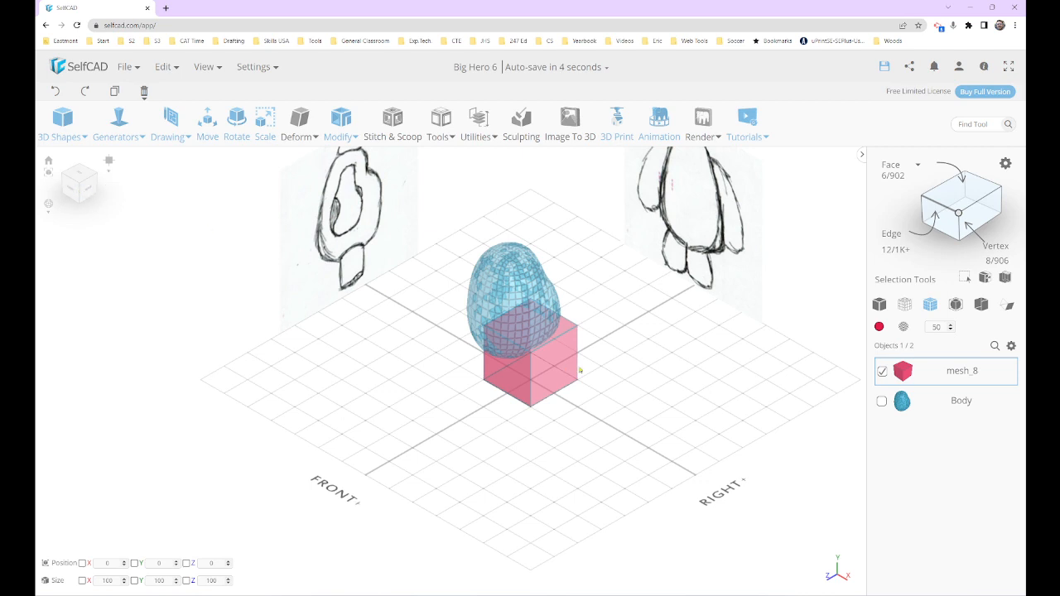
In the right view, move the box up to the sketched shoulder, to about Y 139 and Z 5
drag(580, 370, 781, 315)
click(90, 191)
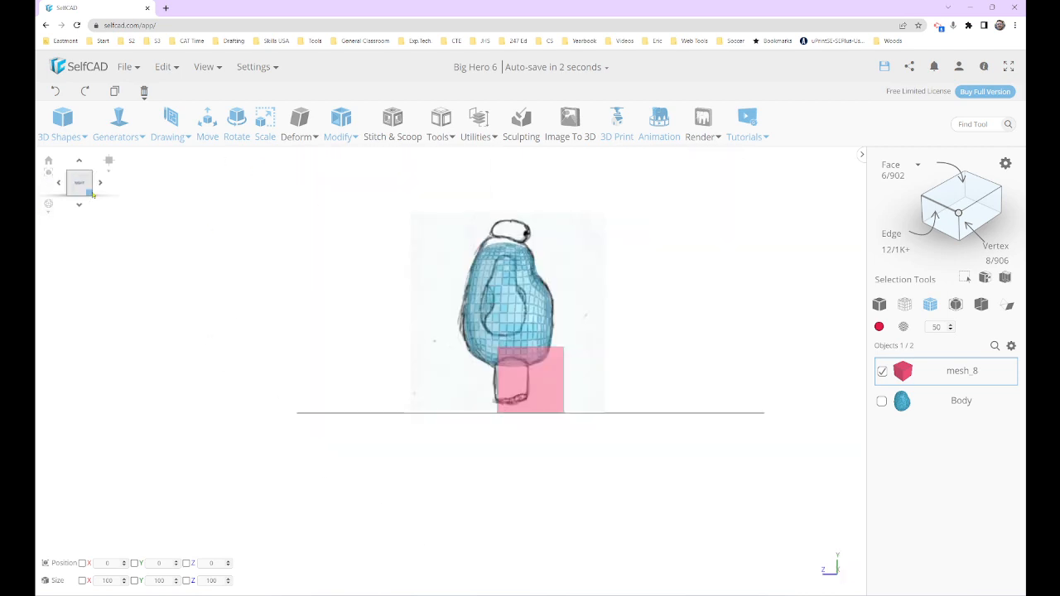
scroll(535, 358, up, 3)
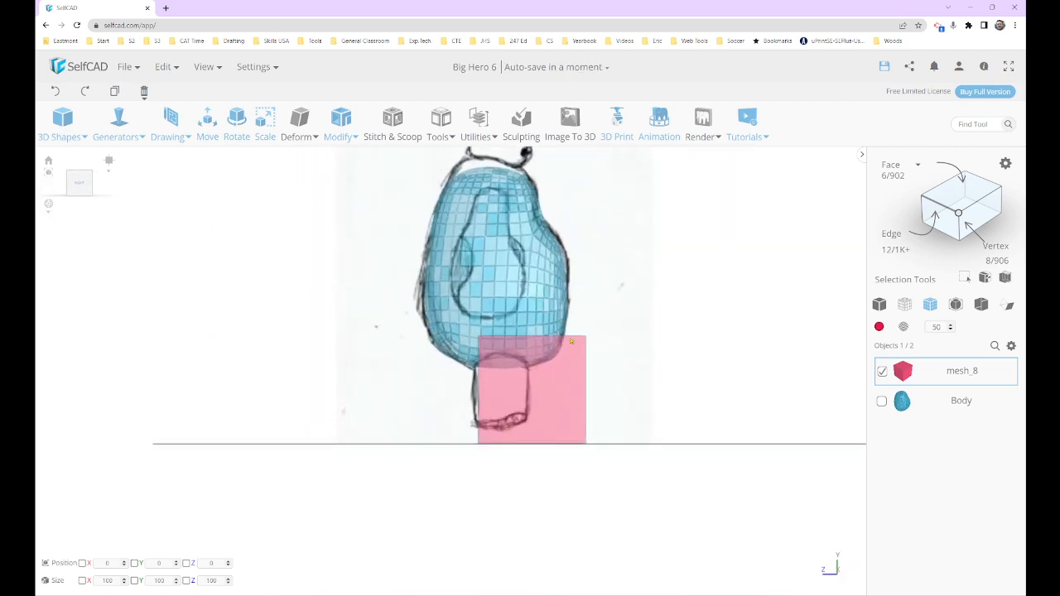
key(m)
drag(531, 386, 512, 236)
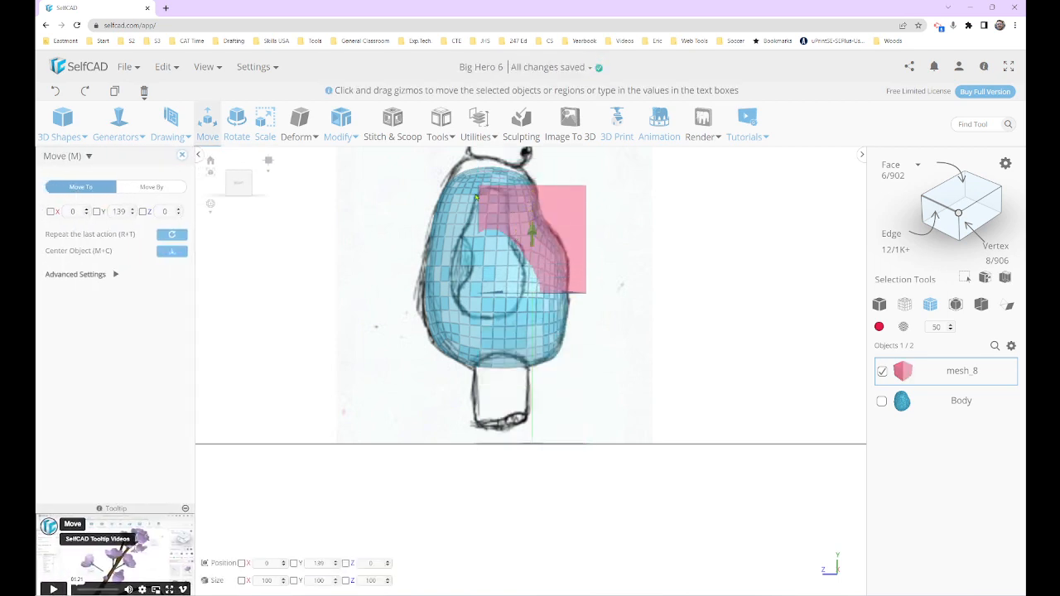
drag(498, 298, 491, 294)
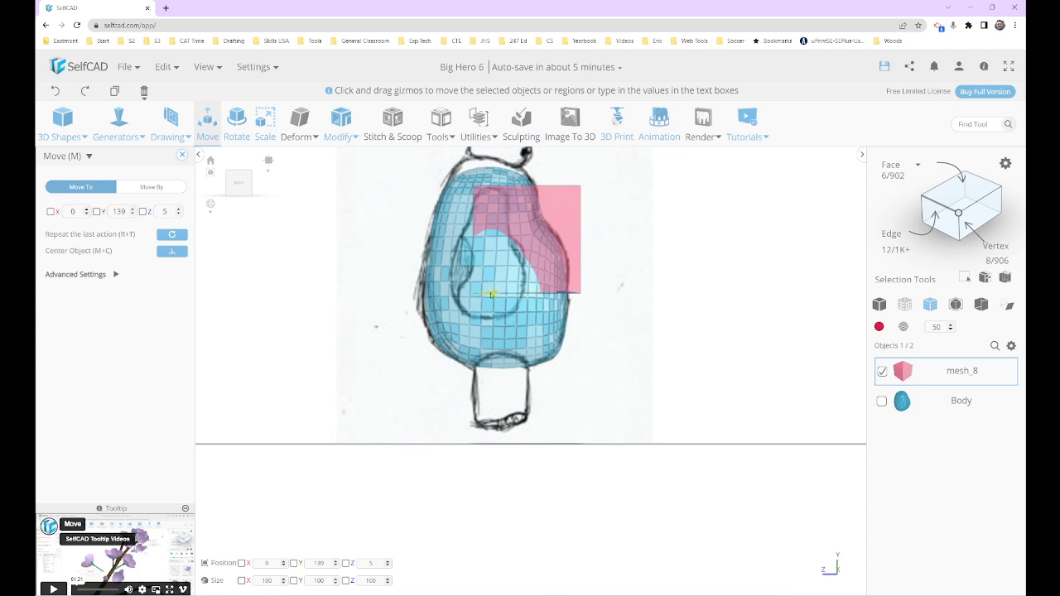
Scale the box to about 33 high in Y and 34 deep in Z to match the sketched shoulder
key(s)
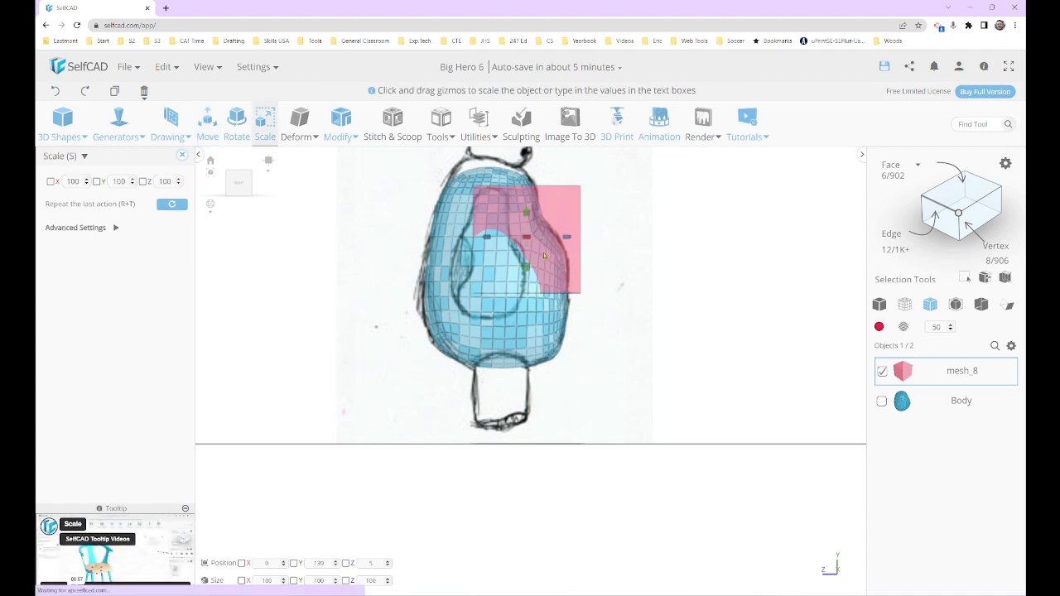
drag(529, 266, 506, 219)
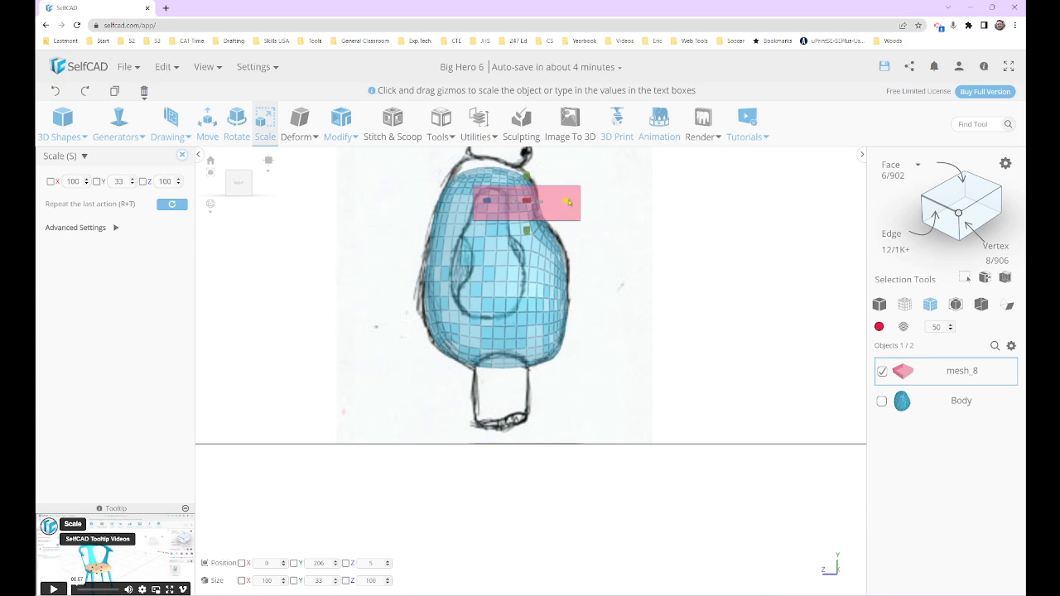
drag(569, 201, 498, 209)
In the front view, move the box out to about X 70 and scale its X width down to about 65
click(235, 185)
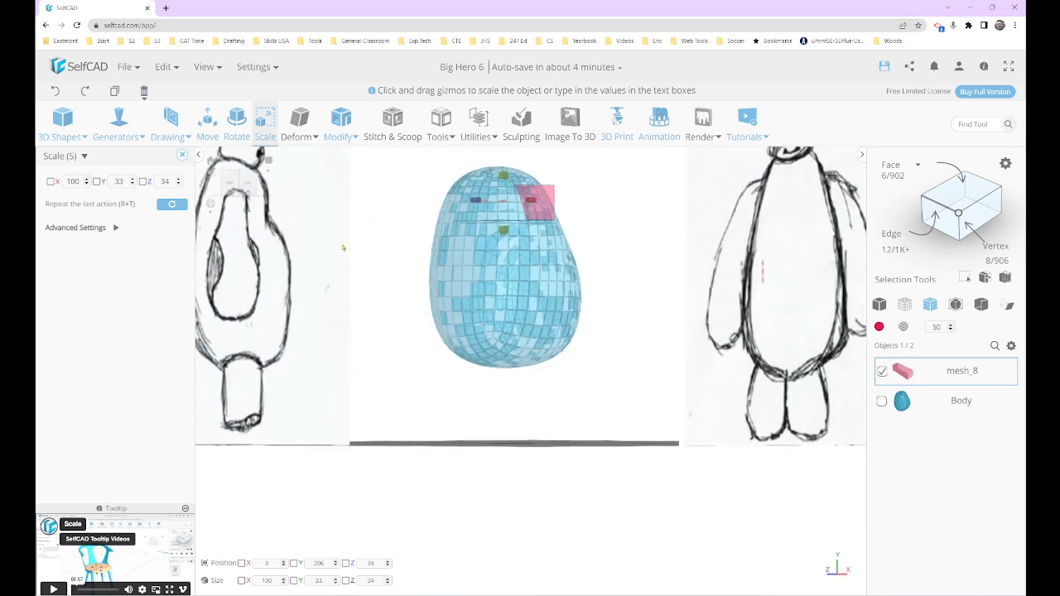
click(234, 186)
scroll(459, 258, up, 5)
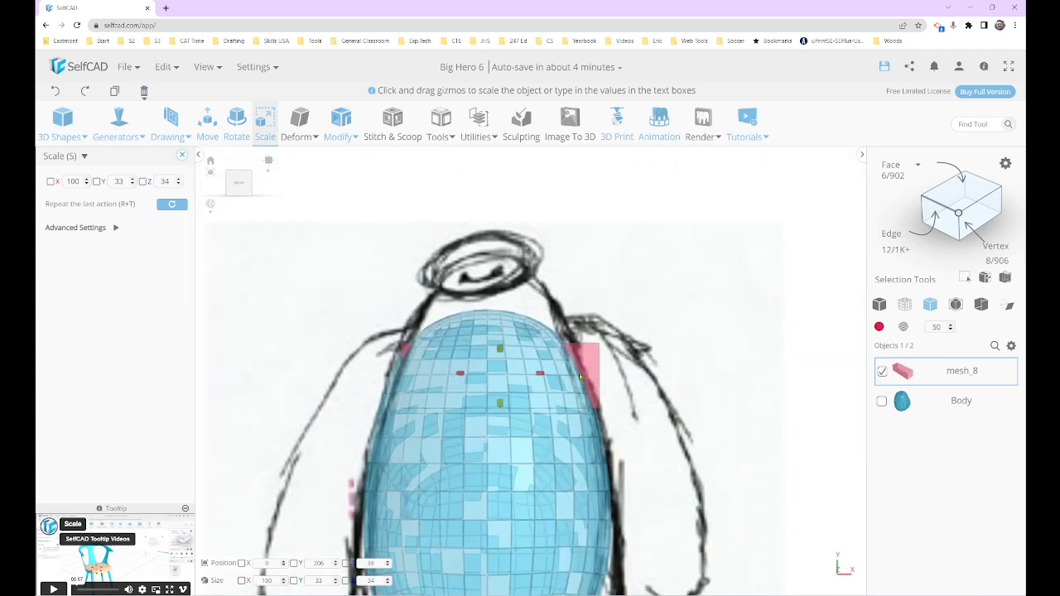
scroll(625, 355, down, 2)
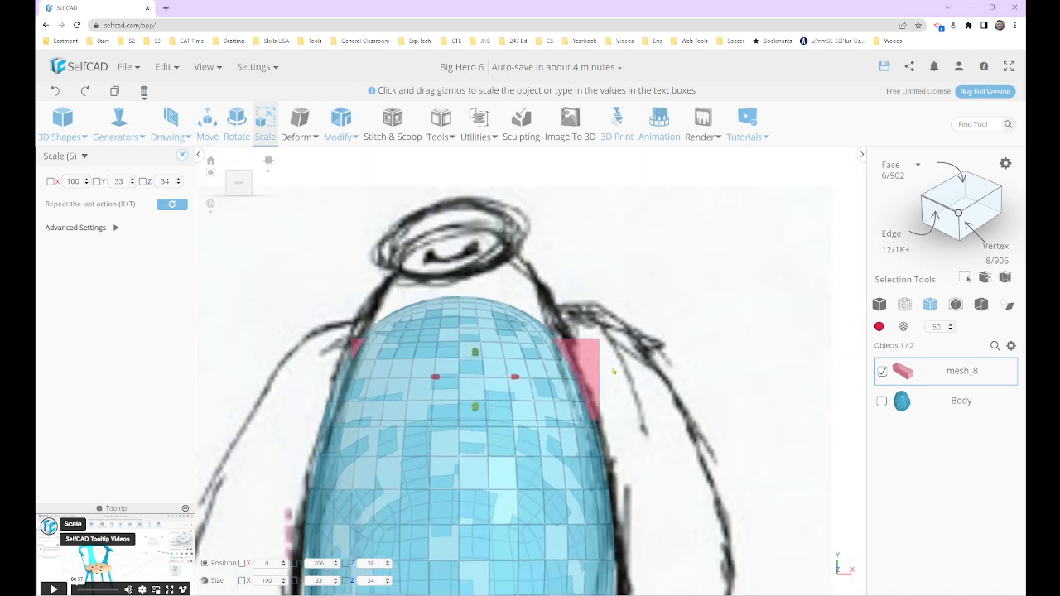
key(m)
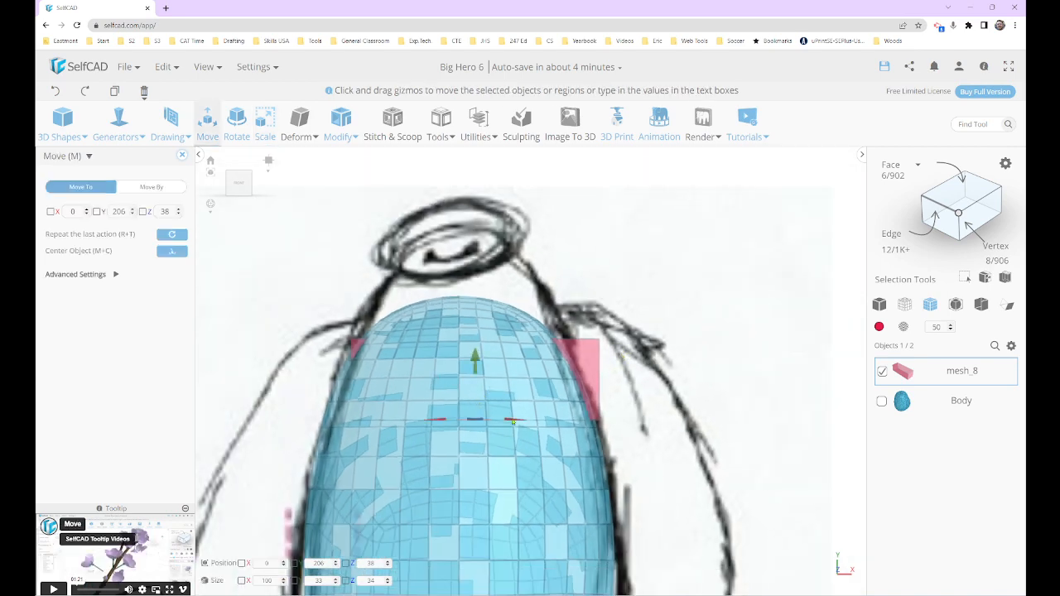
drag(512, 421, 686, 420)
key(s)
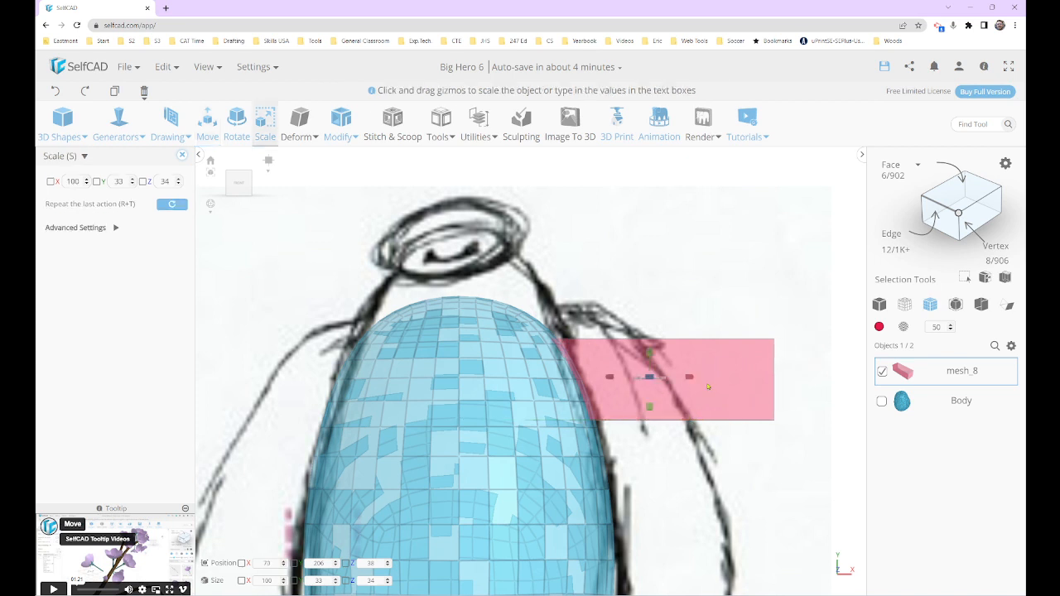
drag(695, 379, 605, 387)
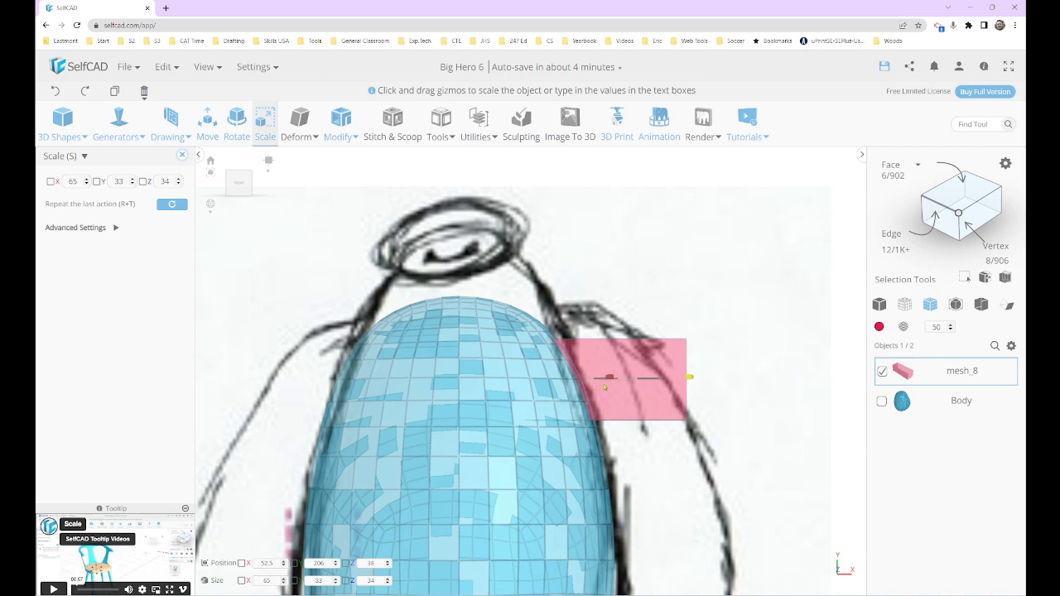
Select the box's lower inner edge inside the body and move it outward to about X 45 to follow the body's side
scroll(663, 427, up, 3)
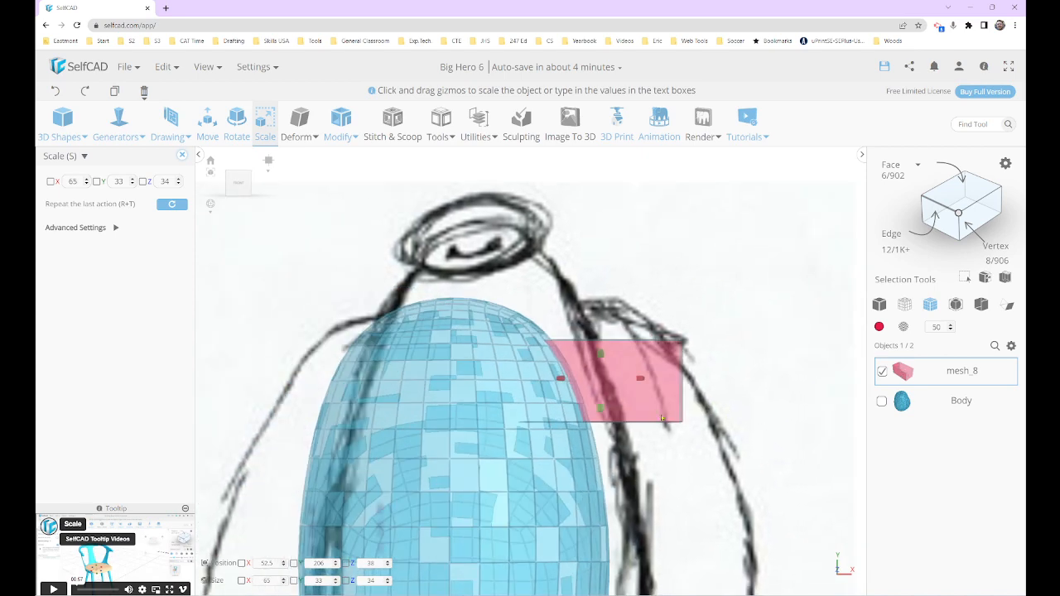
right_drag(633, 452, 673, 443)
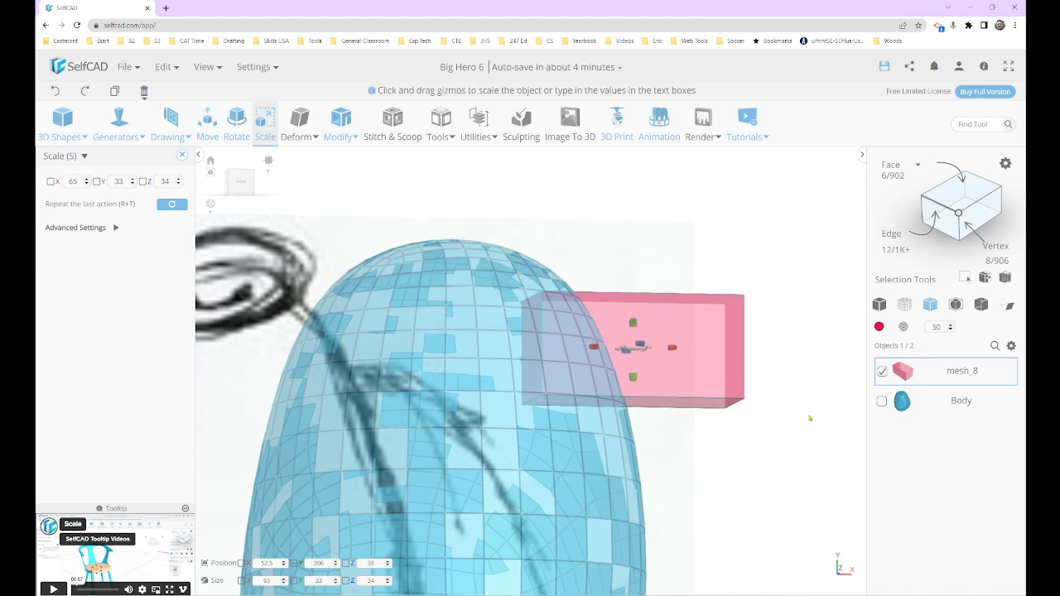
right_drag(808, 401, 777, 407)
mouse_move(596, 383)
right_down()
mouse_move(734, 442)
mouse_move(562, 376)
right_up()
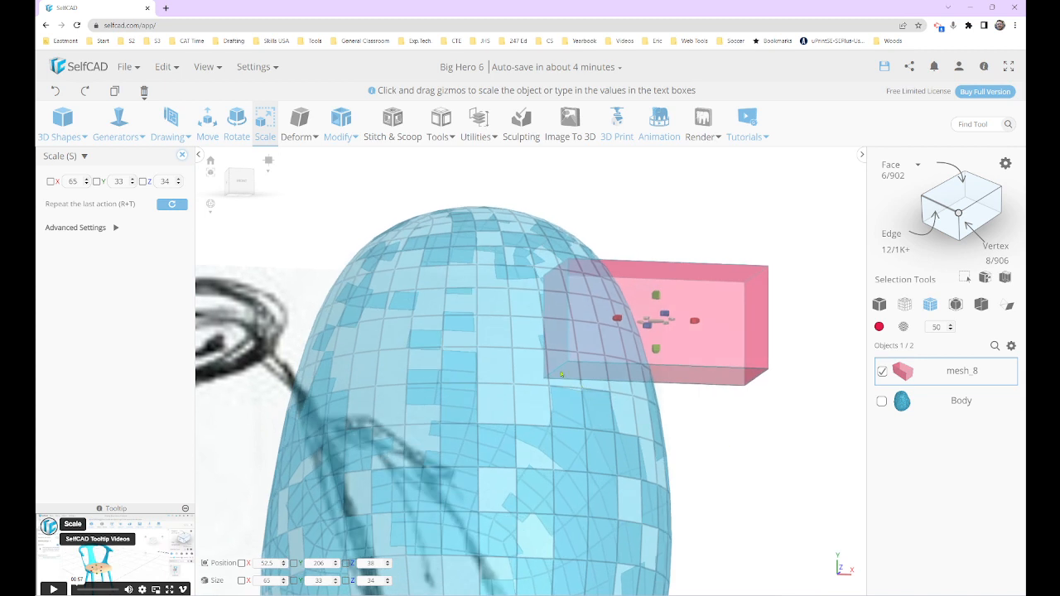
click(759, 228)
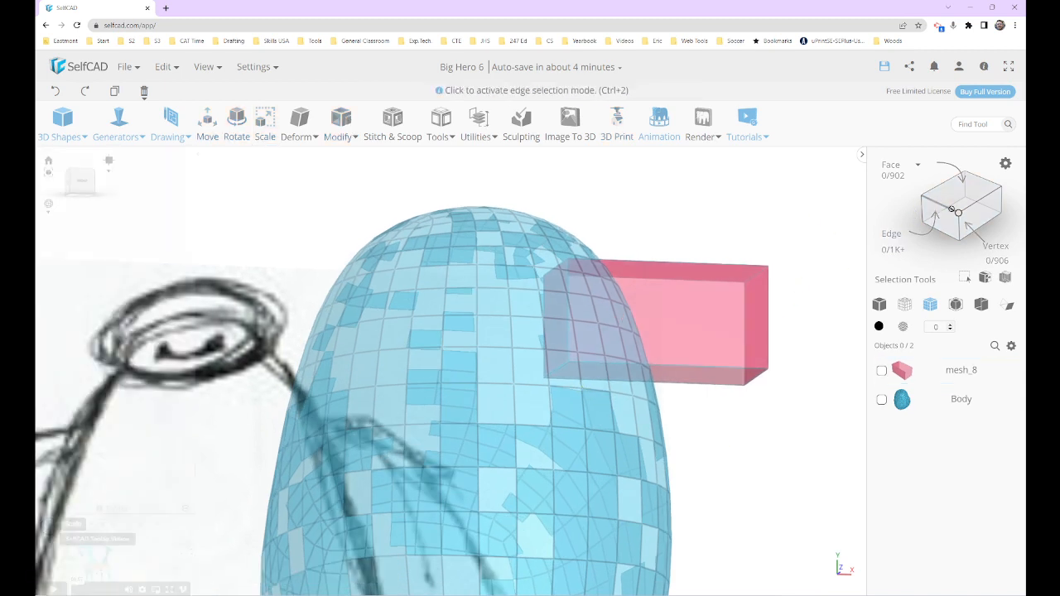
click(723, 313)
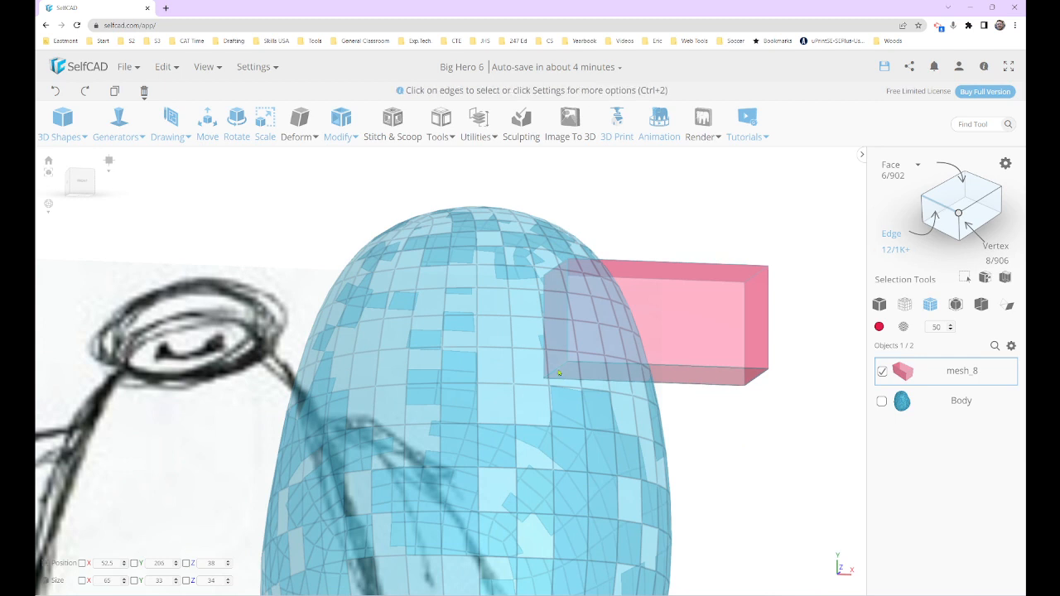
click(559, 373)
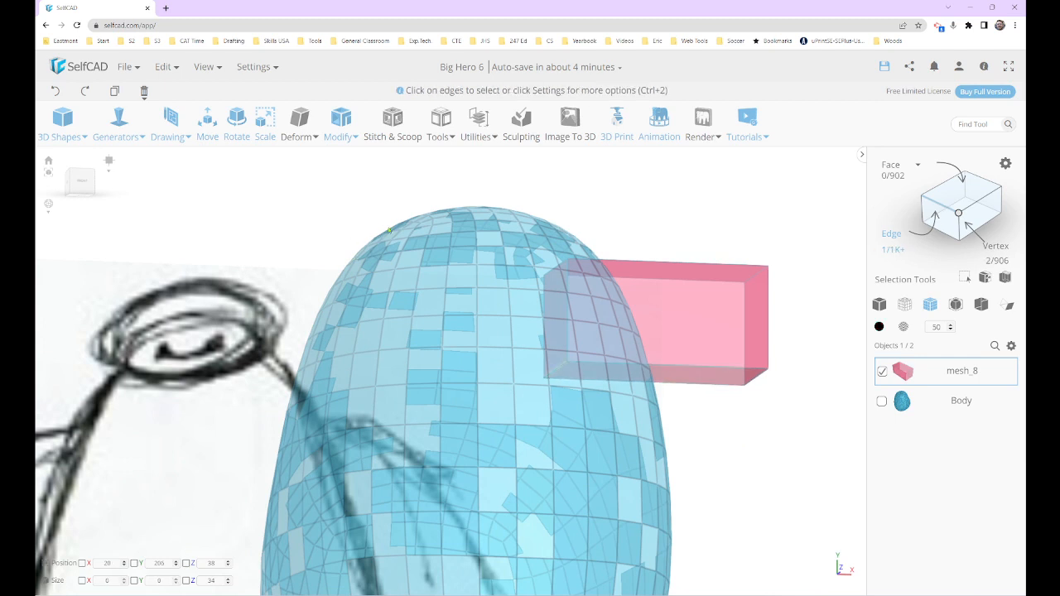
key(m)
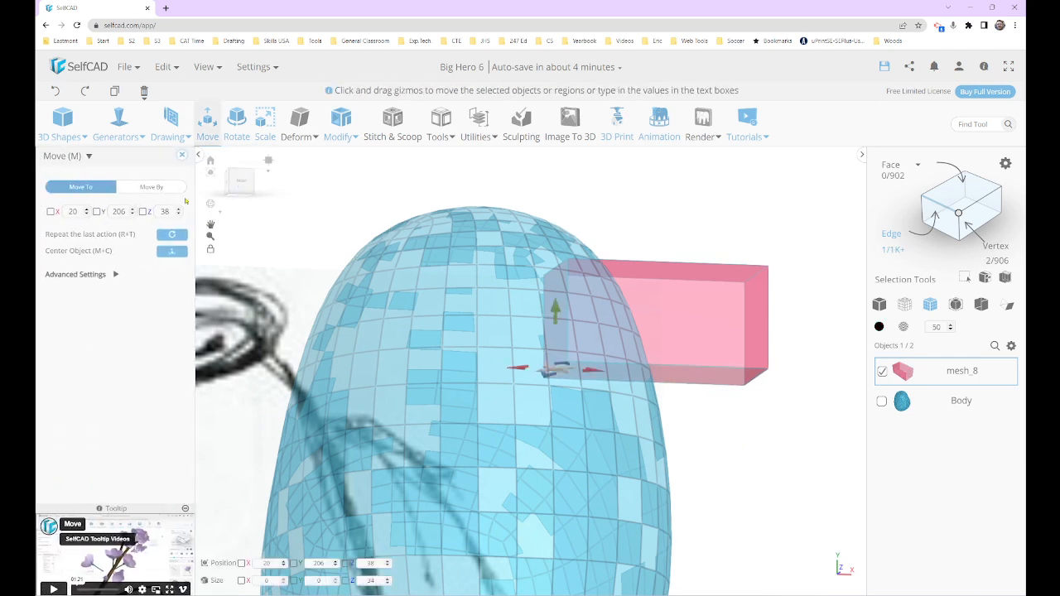
click(245, 184)
drag(575, 382, 656, 382)
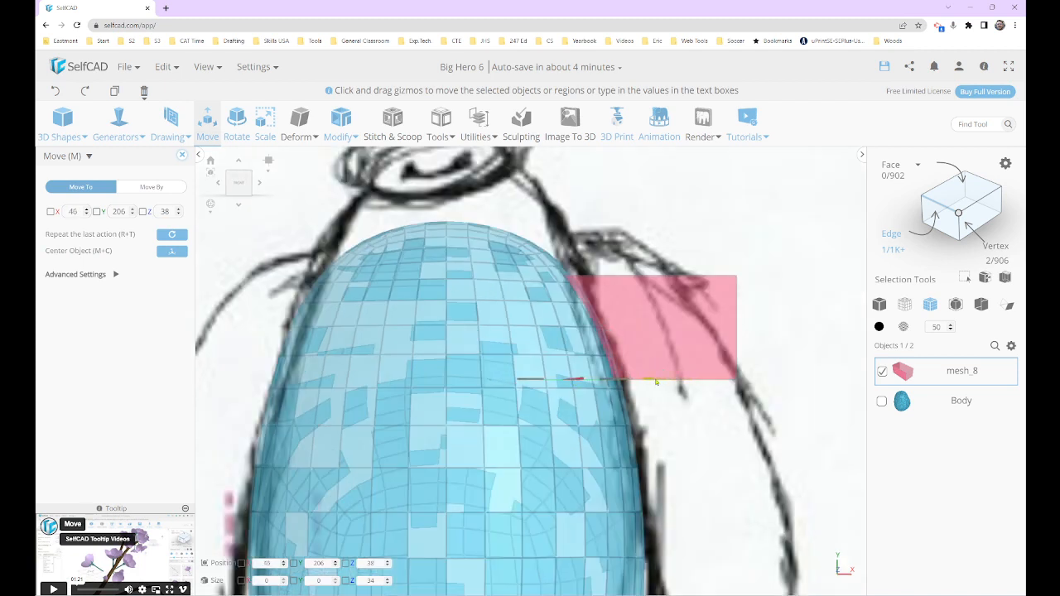
Select the bottom face of the box and extrude it by 5
right_drag(804, 459, 784, 380)
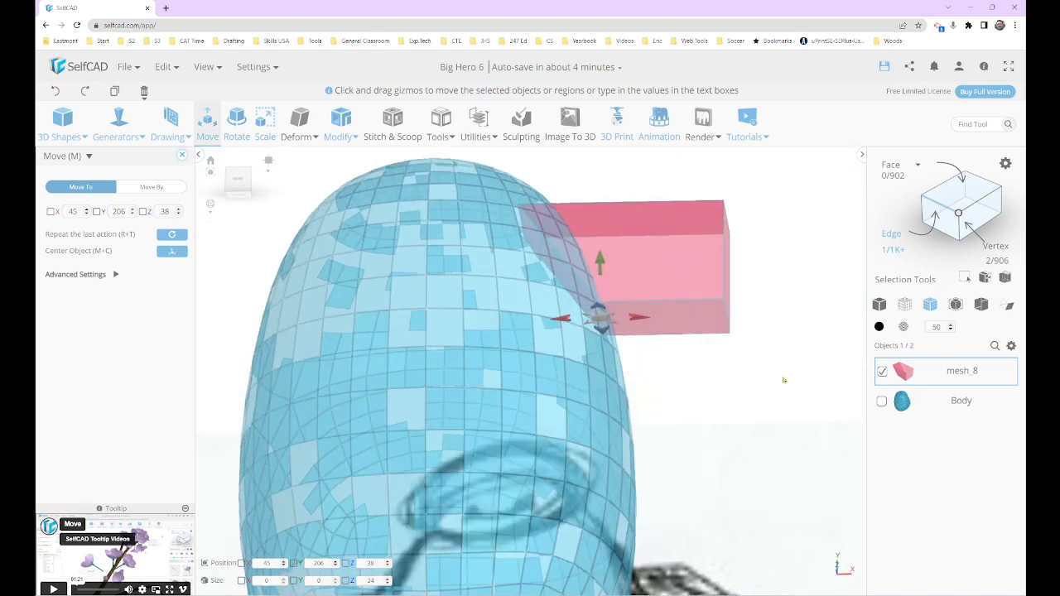
scroll(731, 311, up, 4)
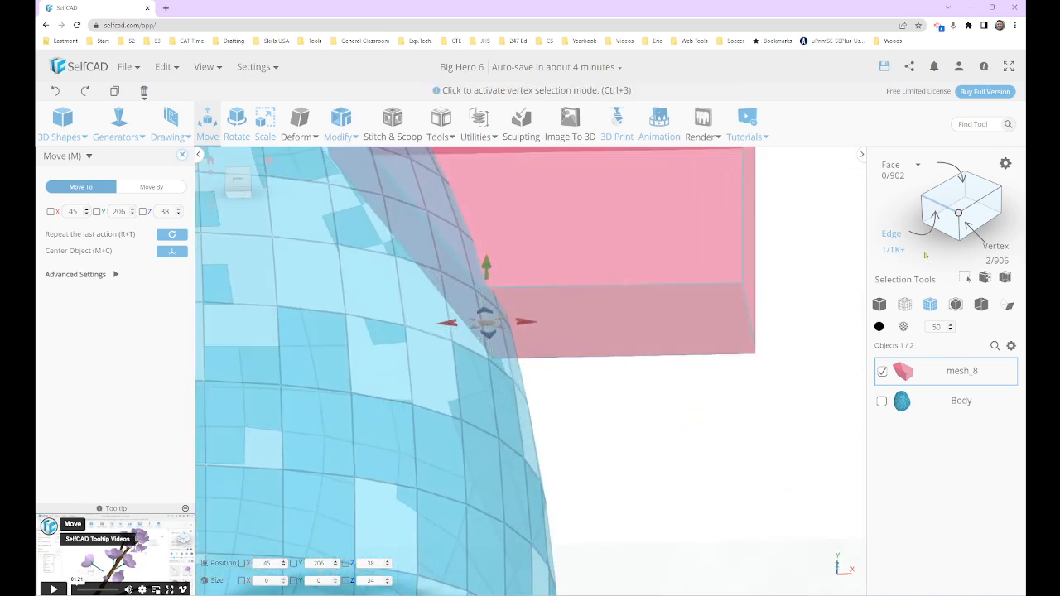
click(967, 199)
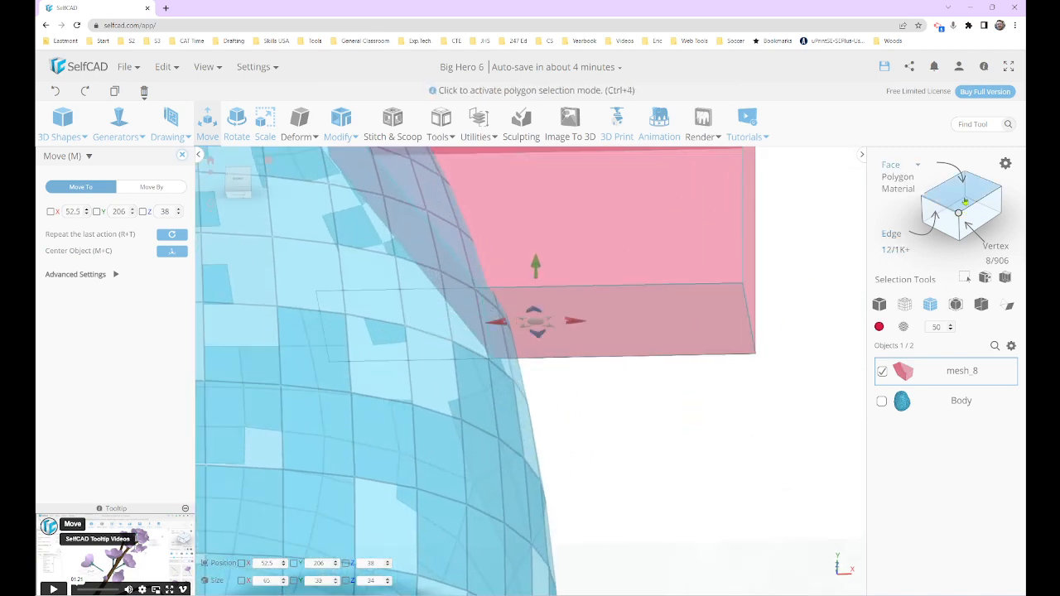
click(642, 350)
scroll(666, 424, down, 4)
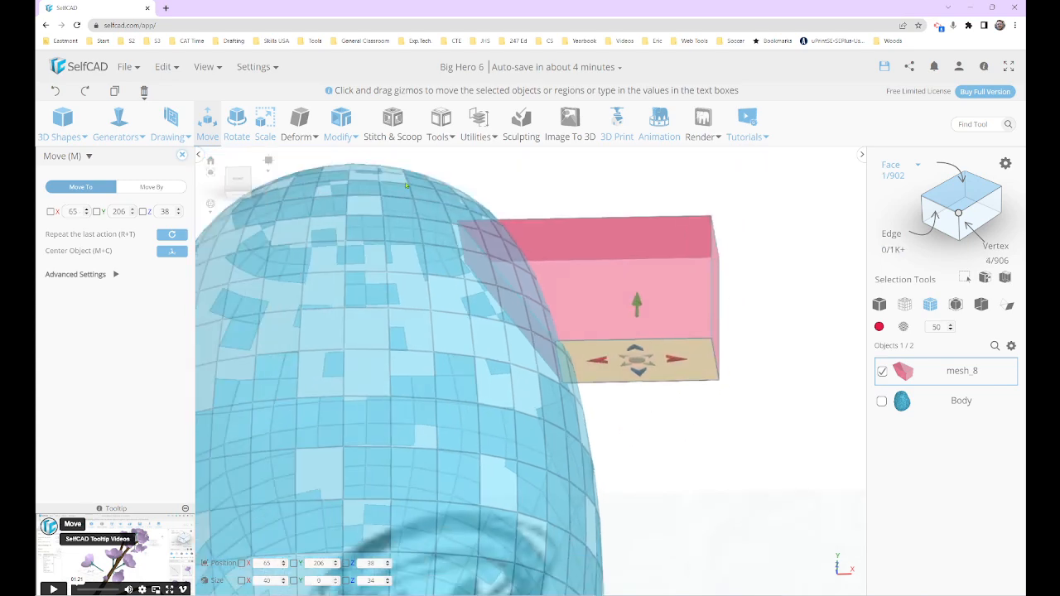
click(340, 124)
click(371, 161)
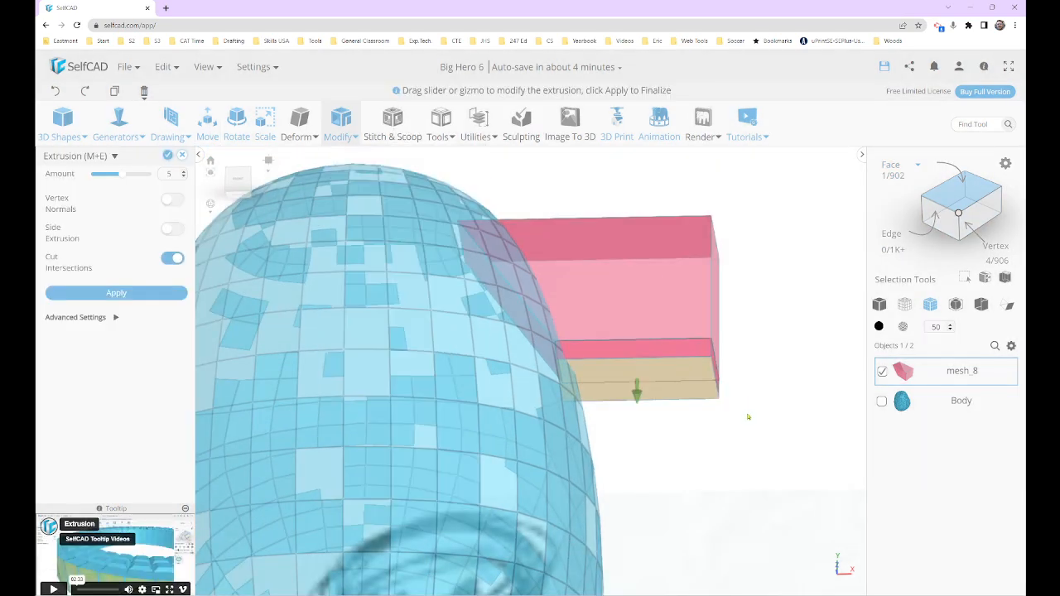
click(166, 155)
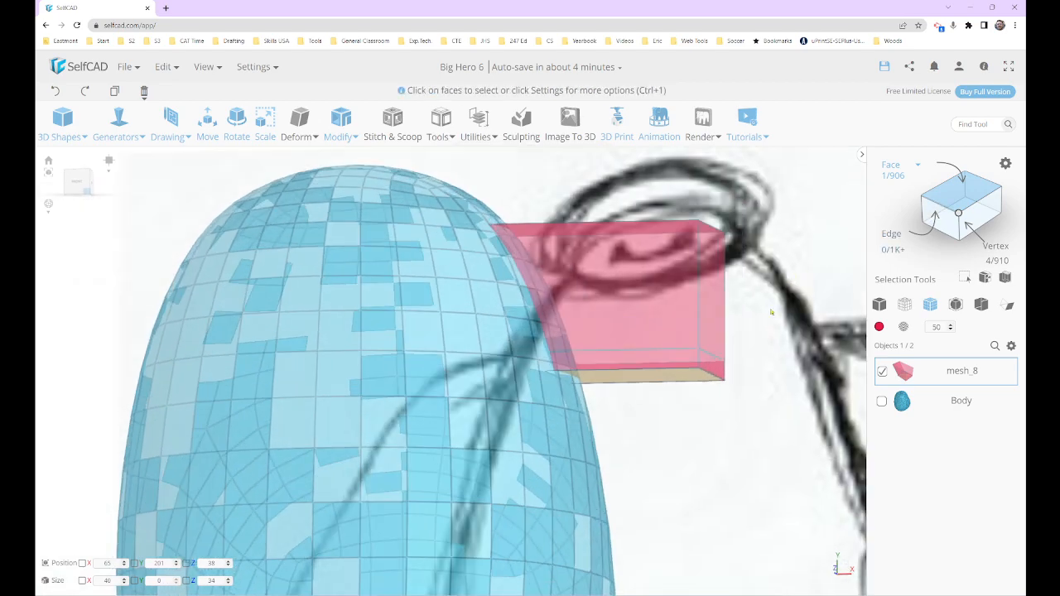
In the right view, move the extruded bottom face to about Y 199 and Z 48 along the sketched arm
right_drag(771, 312, 788, 310)
mouse_move(816, 259)
right_down()
mouse_move(690, 308)
mouse_move(629, 315)
right_up()
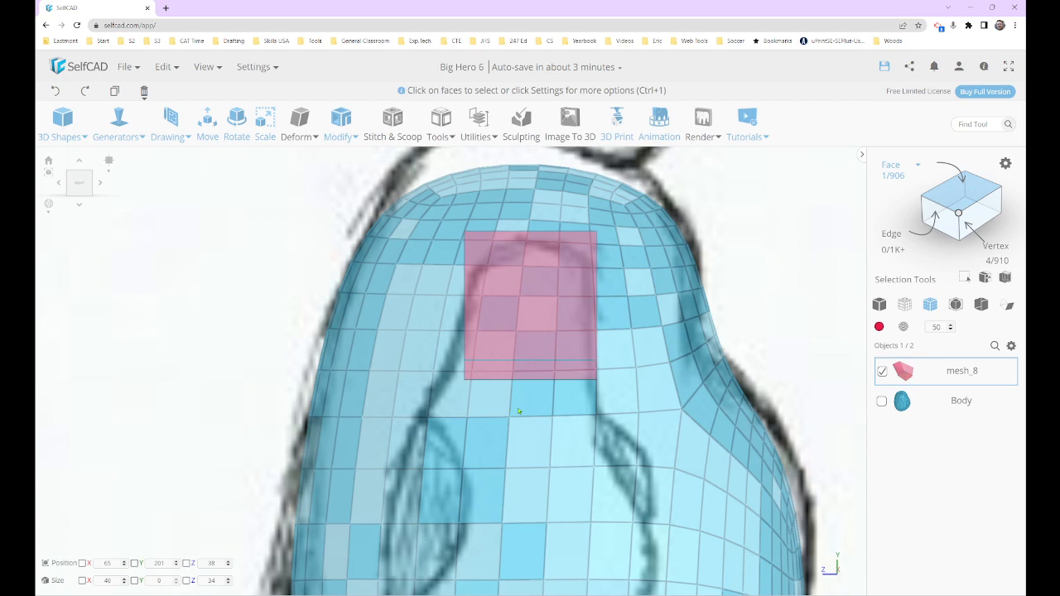
right_drag(558, 419, 540, 356)
click(207, 125)
click(238, 184)
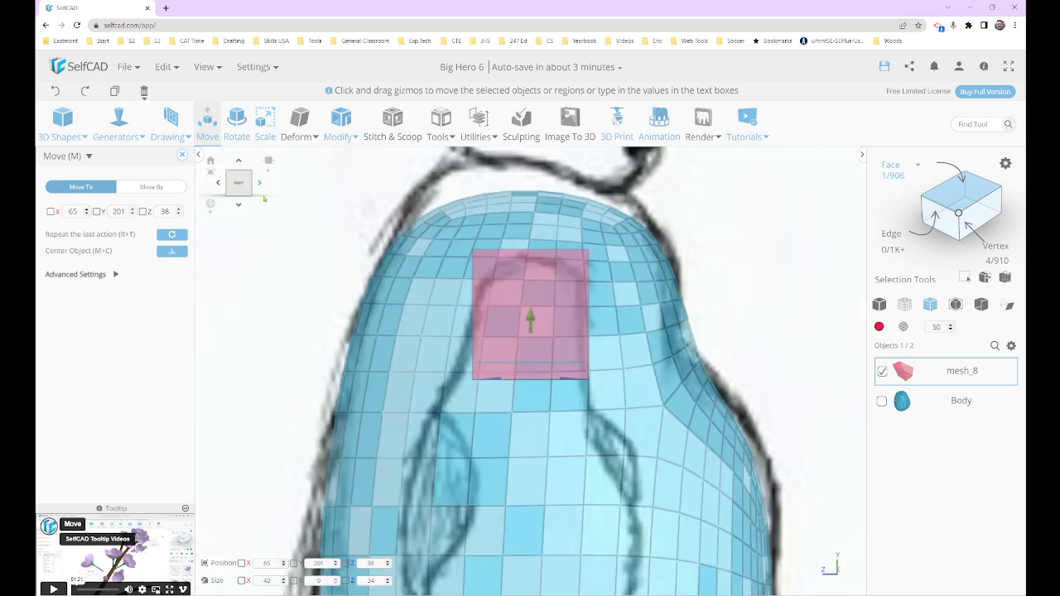
mouse_move(531, 320)
mouse_down()
mouse_move(531, 336)
mouse_move(531, 325)
mouse_up()
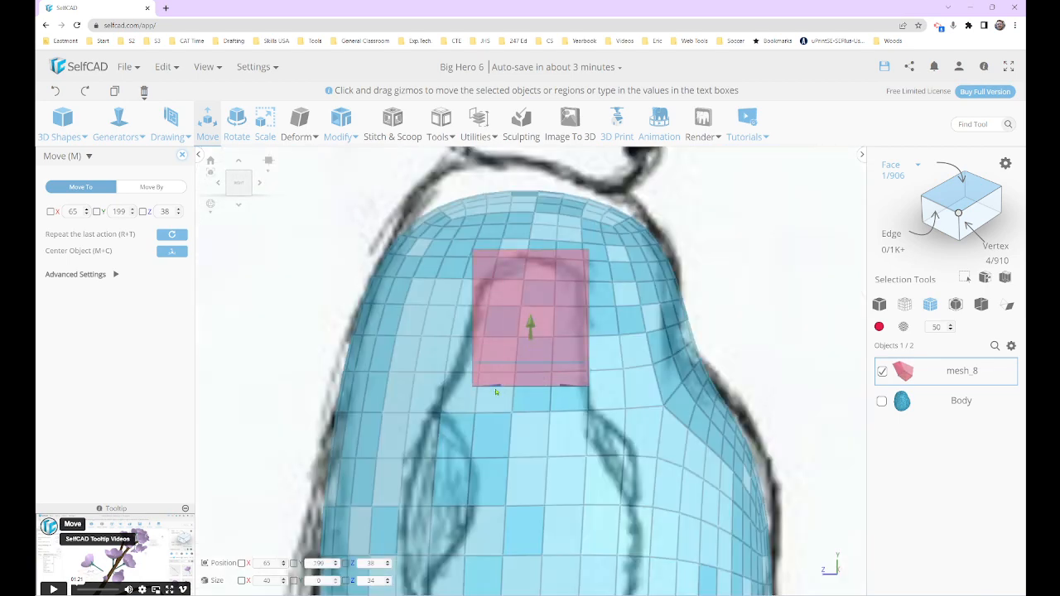
drag(495, 388, 461, 391)
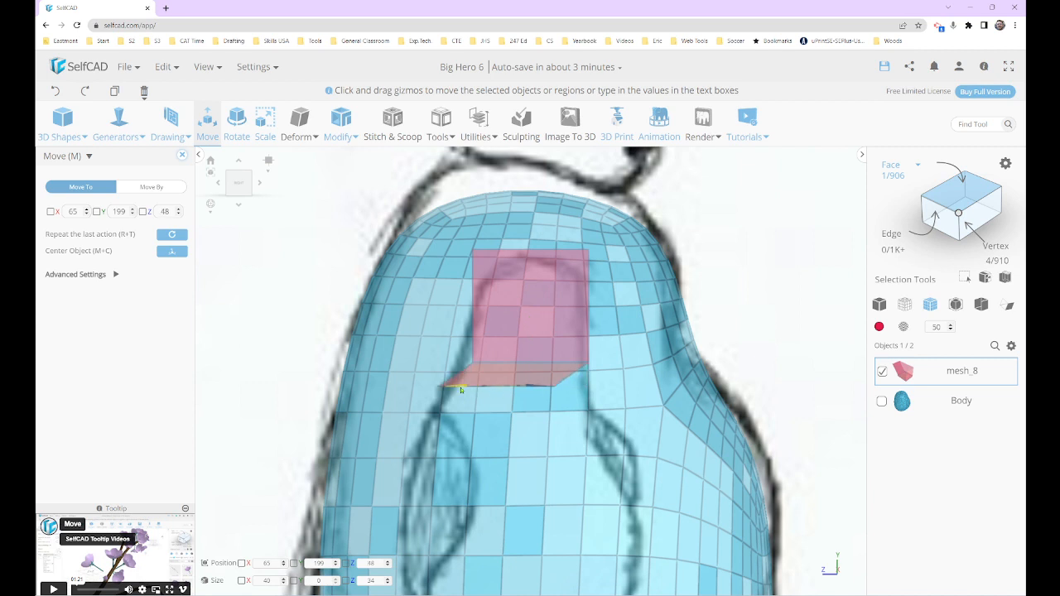
Scale the extruded bottom face to about 44 in Z to match the arm's sketched depth, and show the front view
key(s)
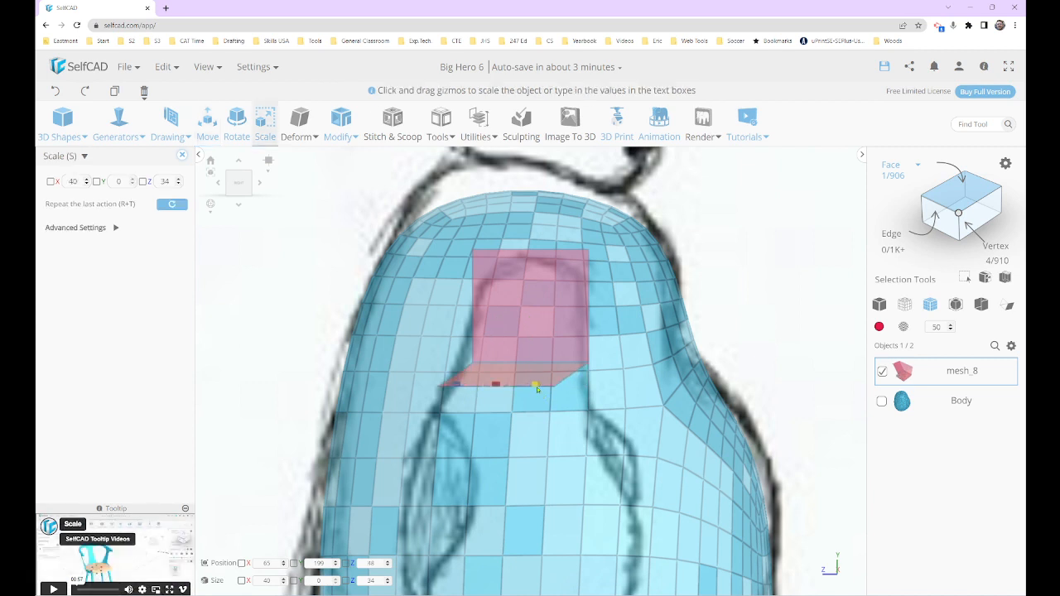
drag(539, 389, 572, 390)
right_drag(369, 349, 410, 292)
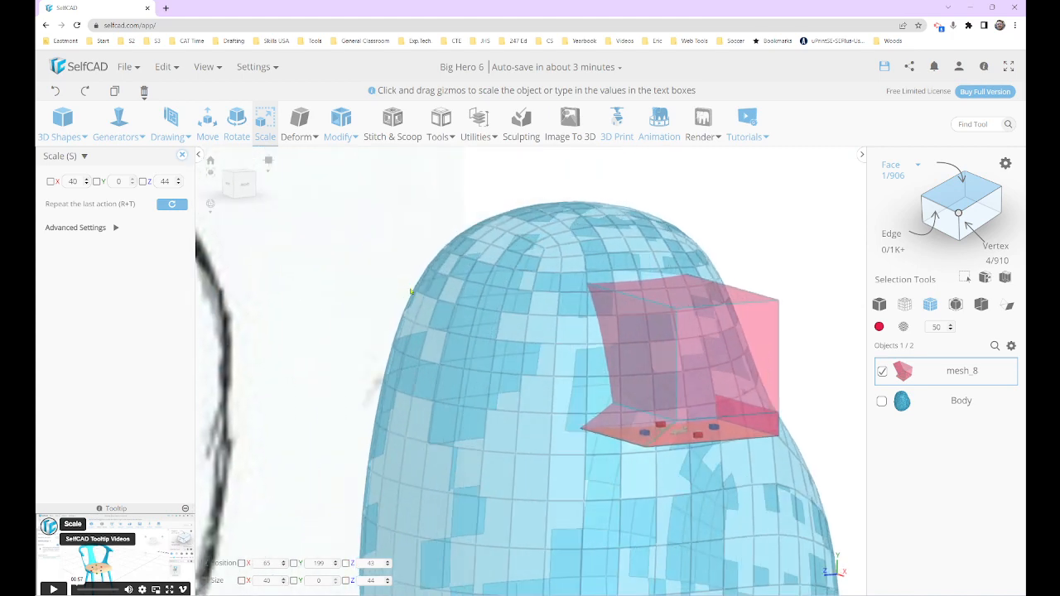
click(229, 185)
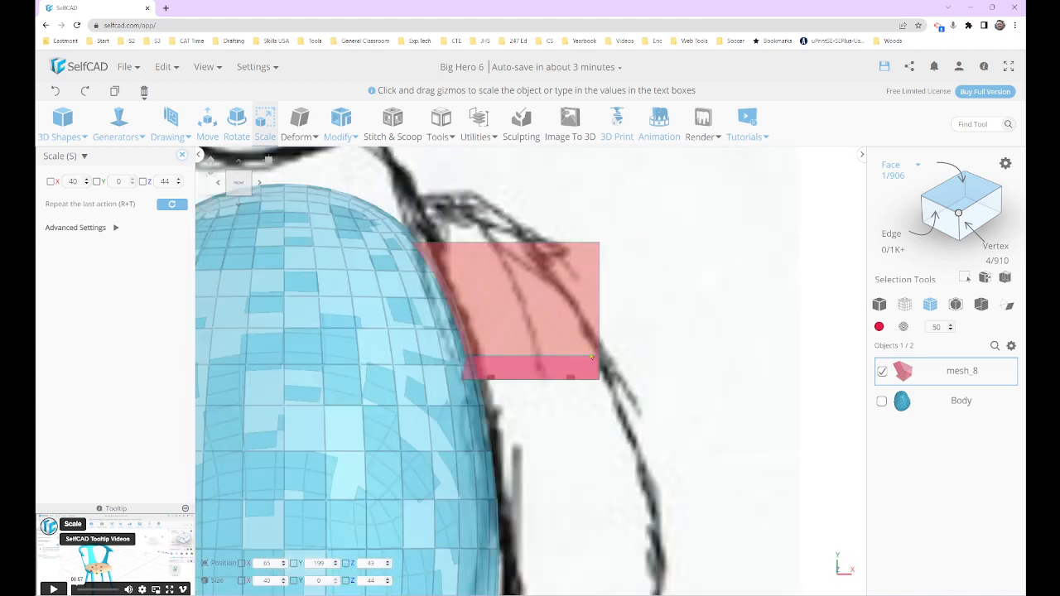
In the front view, scale the selected bottom face outward to about 44 in X to reach the arm's sketched outer line
mouse_move(682, 346)
right_down()
mouse_move(646, 348)
mouse_move(691, 345)
mouse_move(673, 341)
right_up()
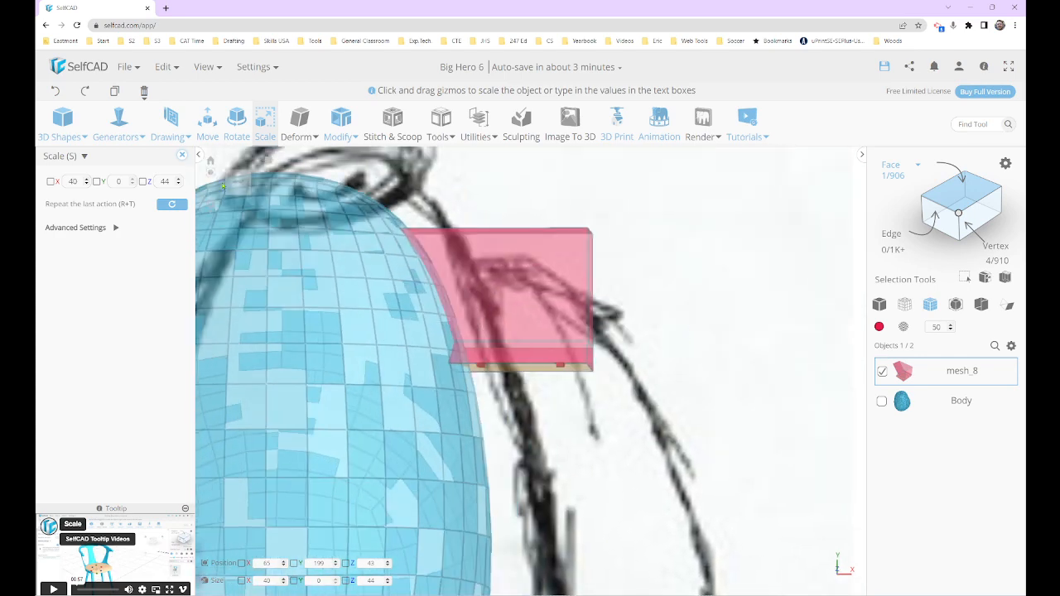
click(231, 186)
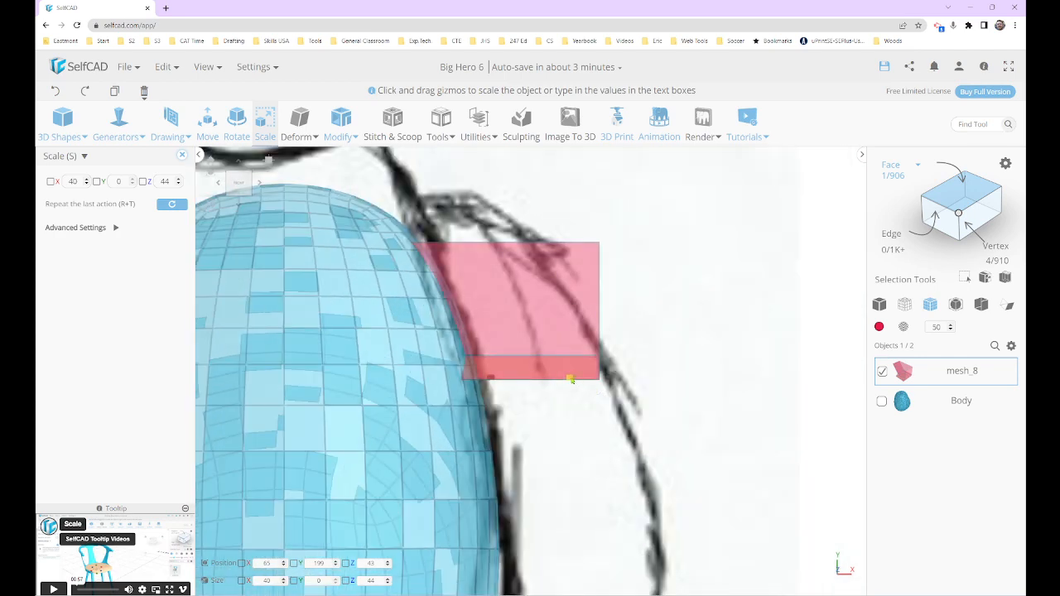
key(Escape)
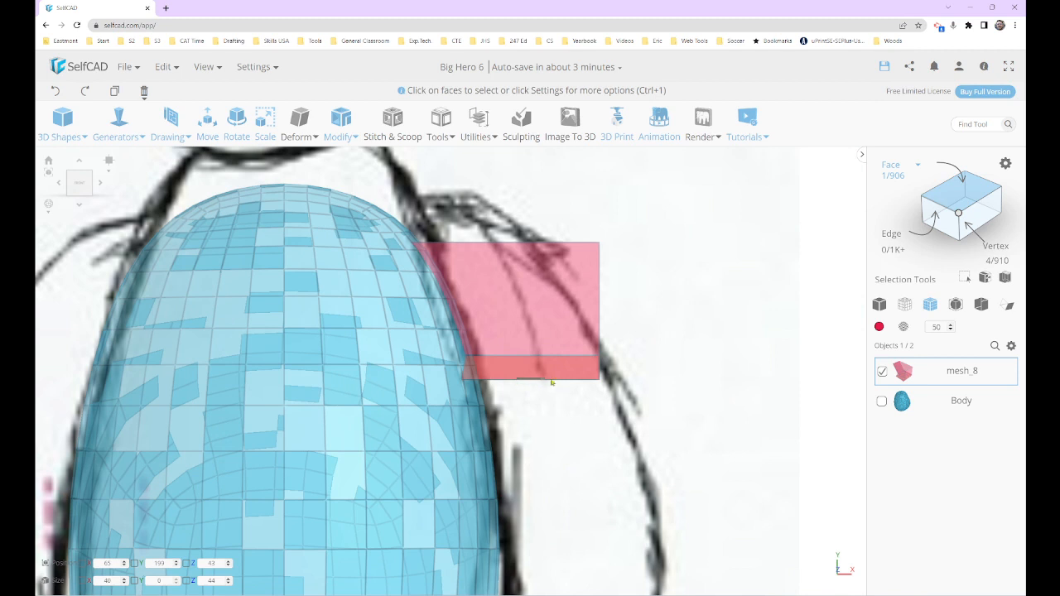
key(s)
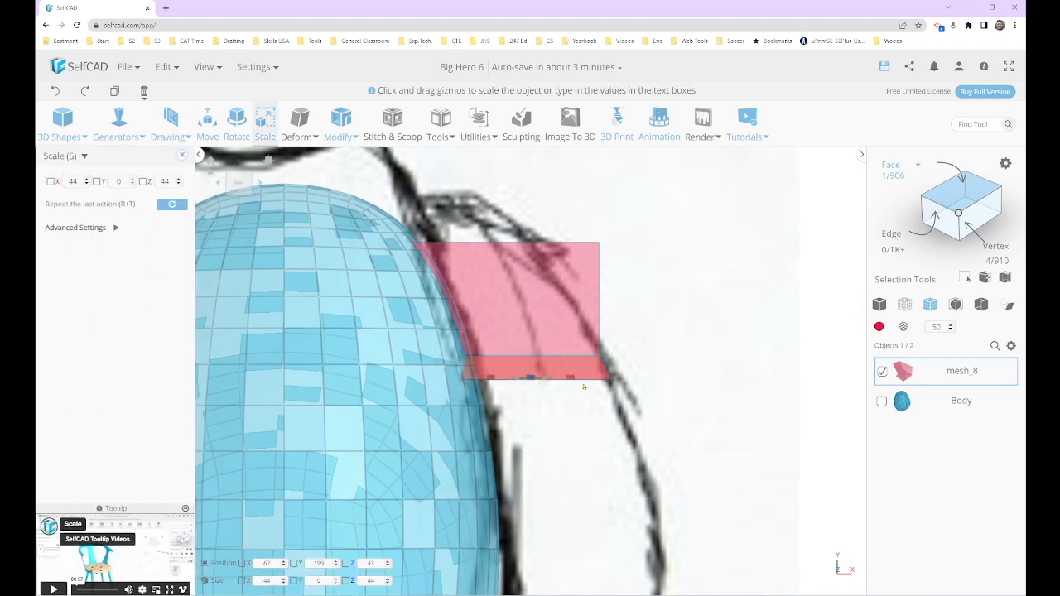
Extrude the bottom face of the arm by 5
right_drag(723, 397, 704, 401)
scroll(750, 352, down, 3)
mouse_move(751, 351)
right_down()
mouse_move(768, 357)
mouse_move(758, 356)
right_up()
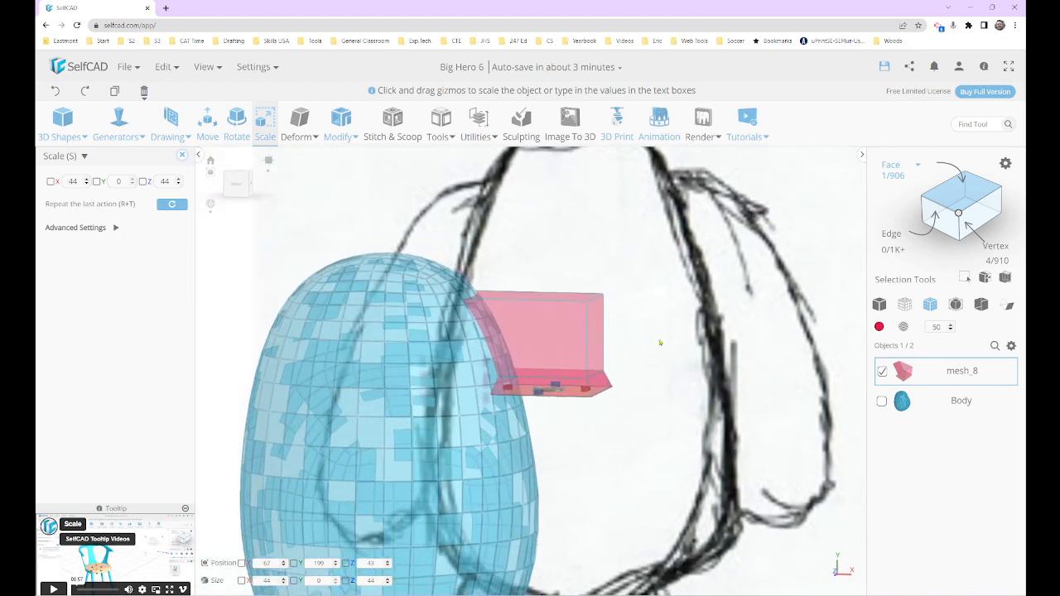
right_drag(661, 343, 656, 393)
click(336, 138)
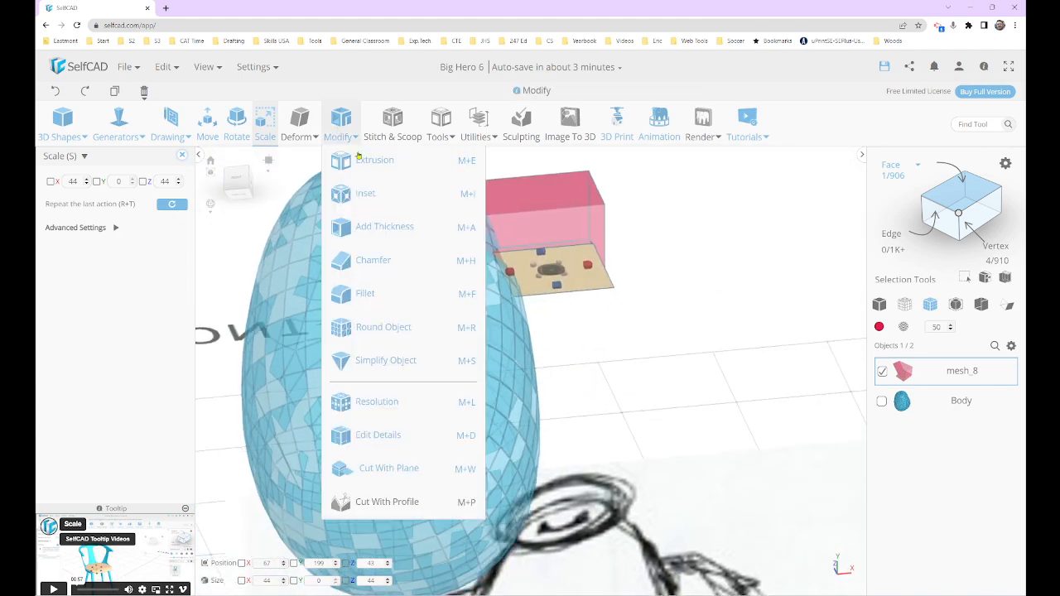
click(370, 159)
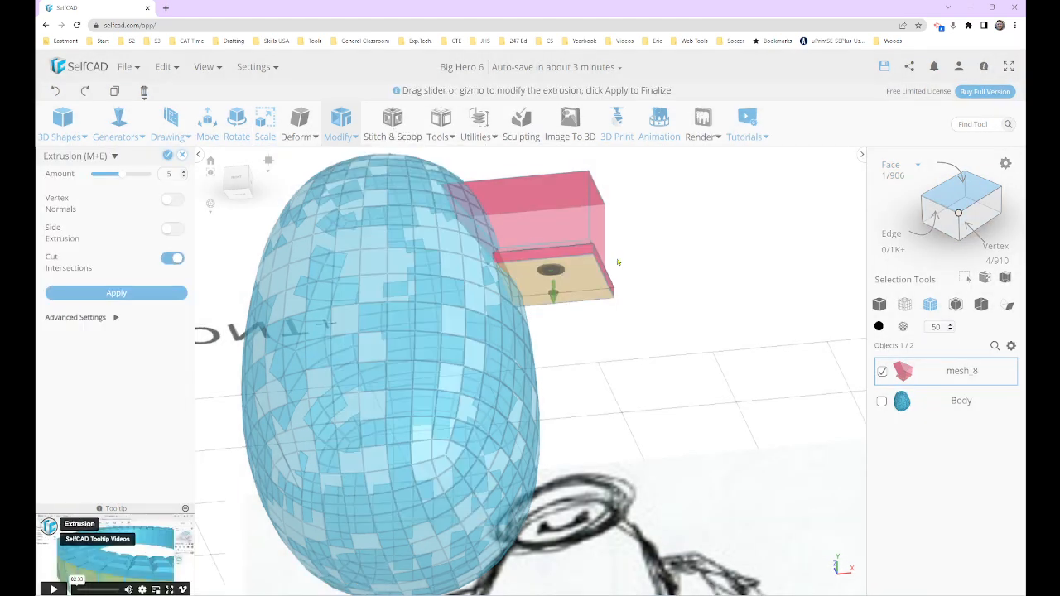
click(167, 157)
In the right view, move the new bottom face down to about Y 183 and scale it to about 50 in Z
right_drag(530, 310, 599, 315)
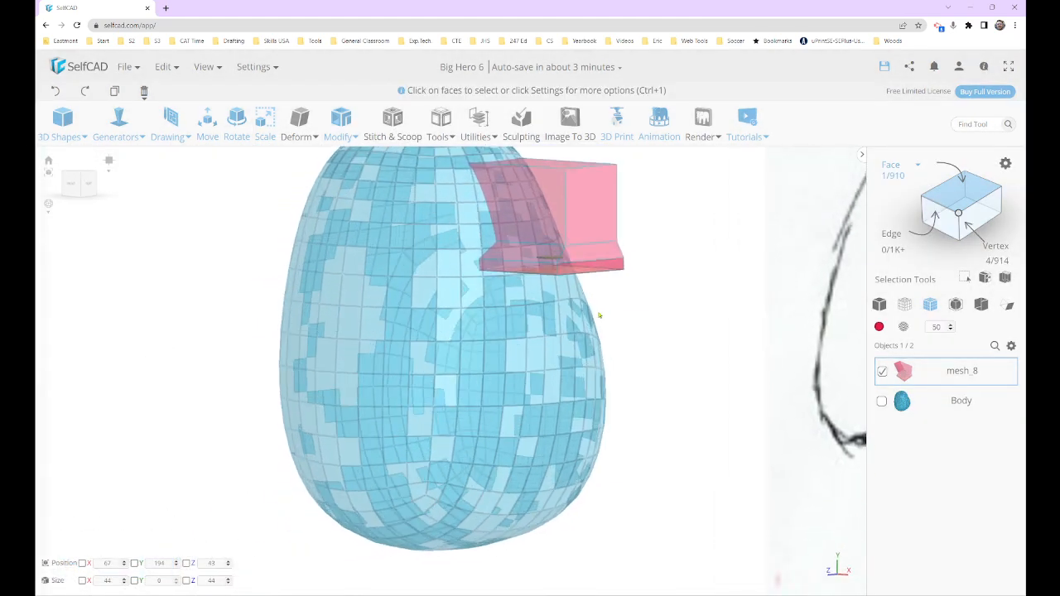
click(78, 182)
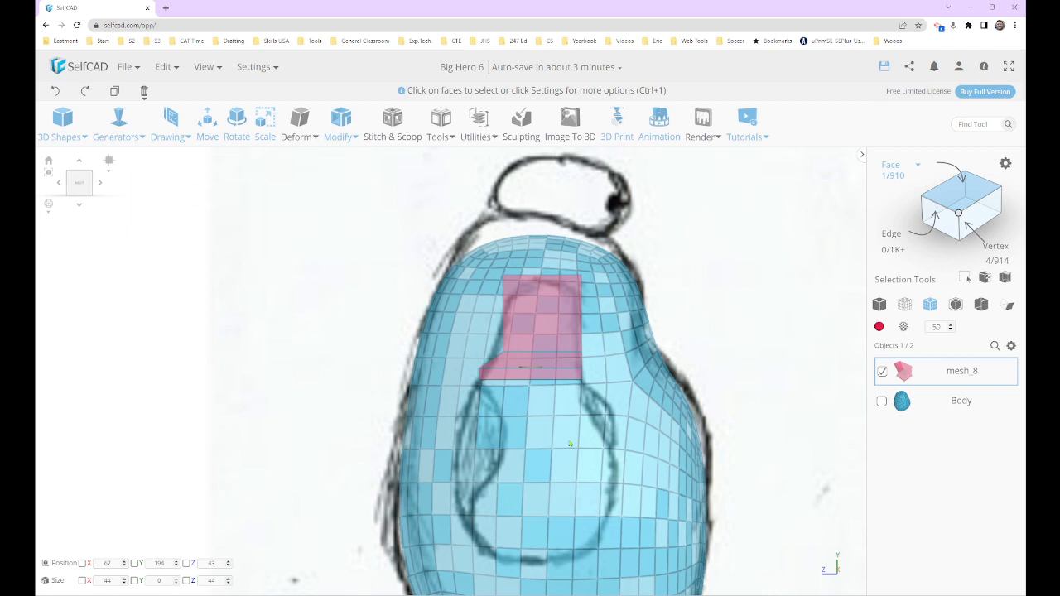
scroll(549, 378, up, 3)
key(m)
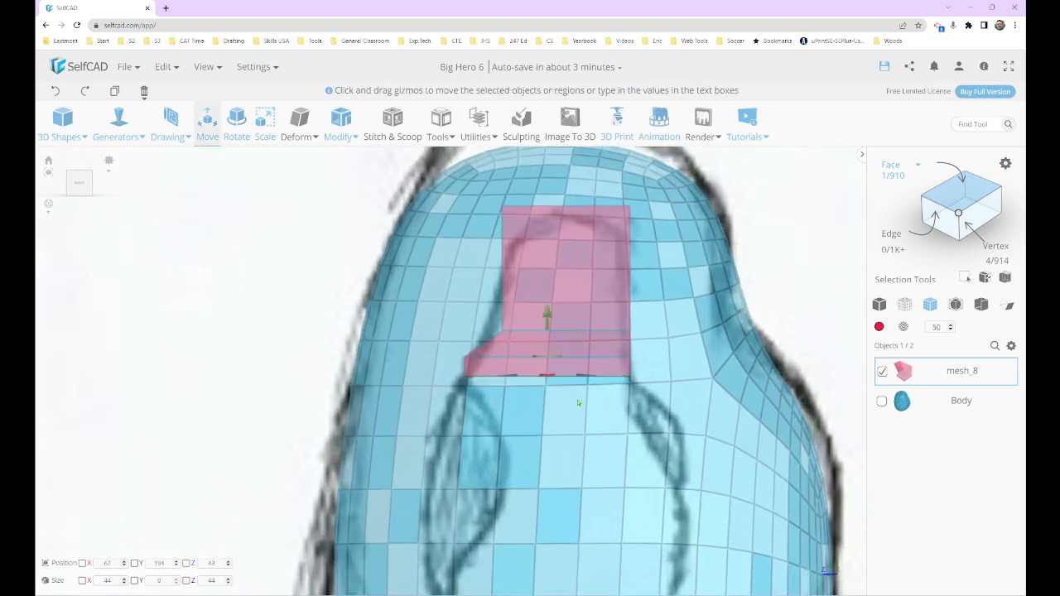
mouse_move(548, 343)
mouse_down()
mouse_move(547, 361)
mouse_move(555, 355)
mouse_up()
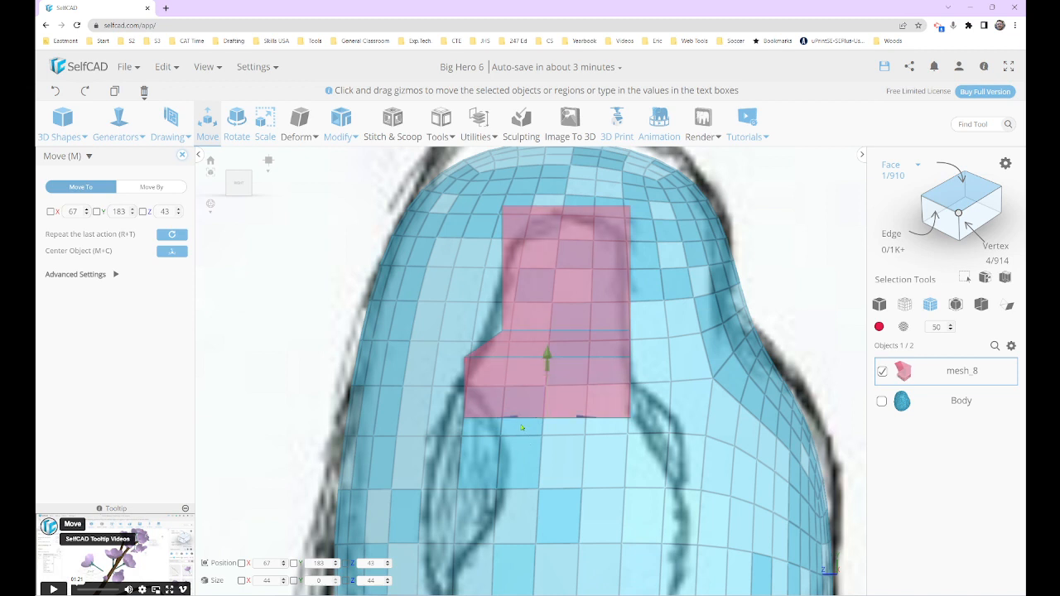
key(s)
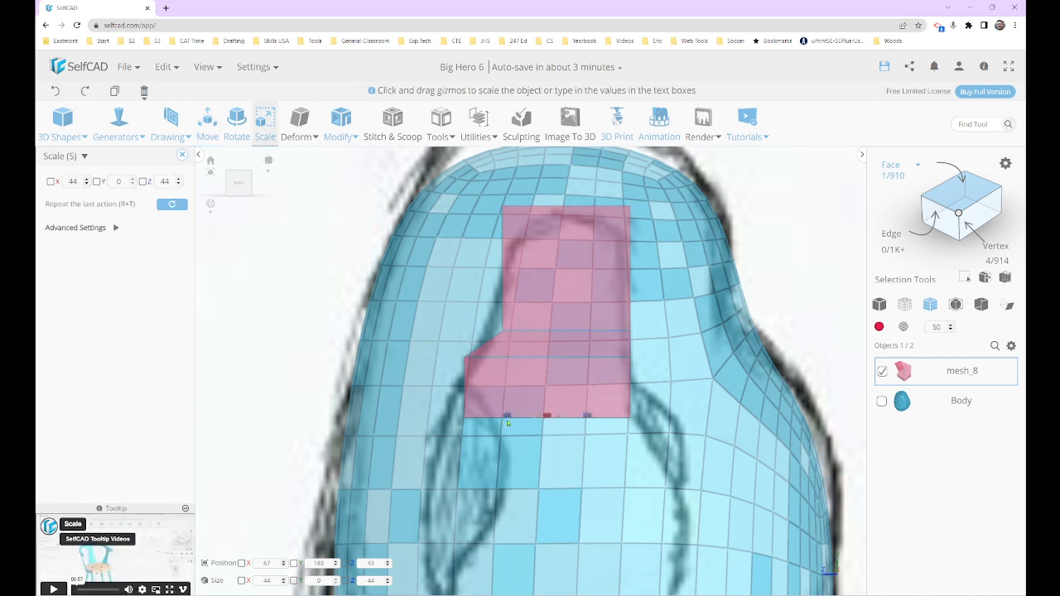
drag(507, 417, 486, 420)
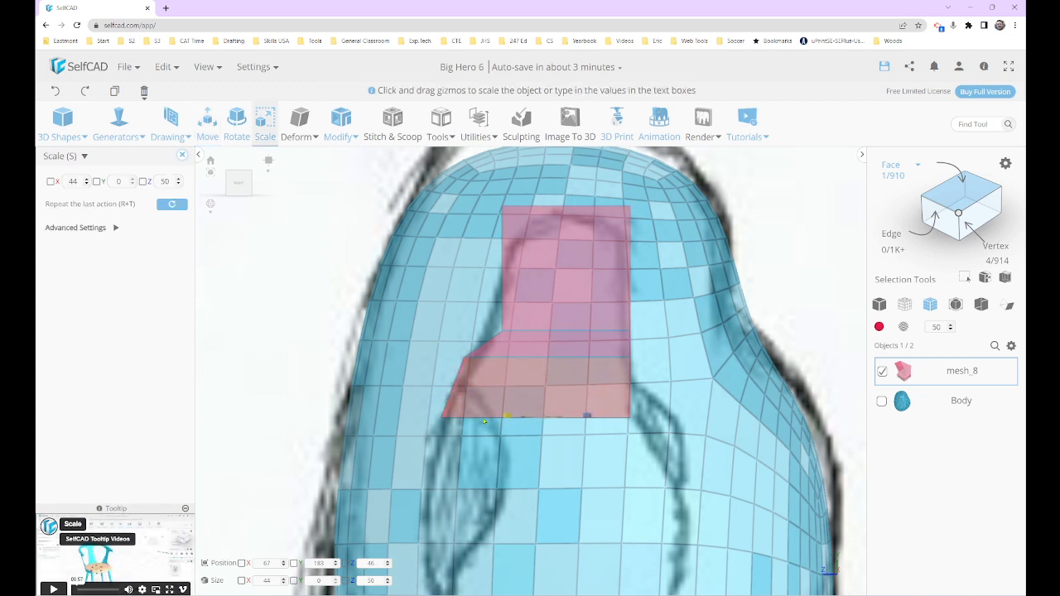
In the front view, fit the bottom face between the body and the arm's outer line, about 43 wide in X
right_drag(454, 446, 553, 462)
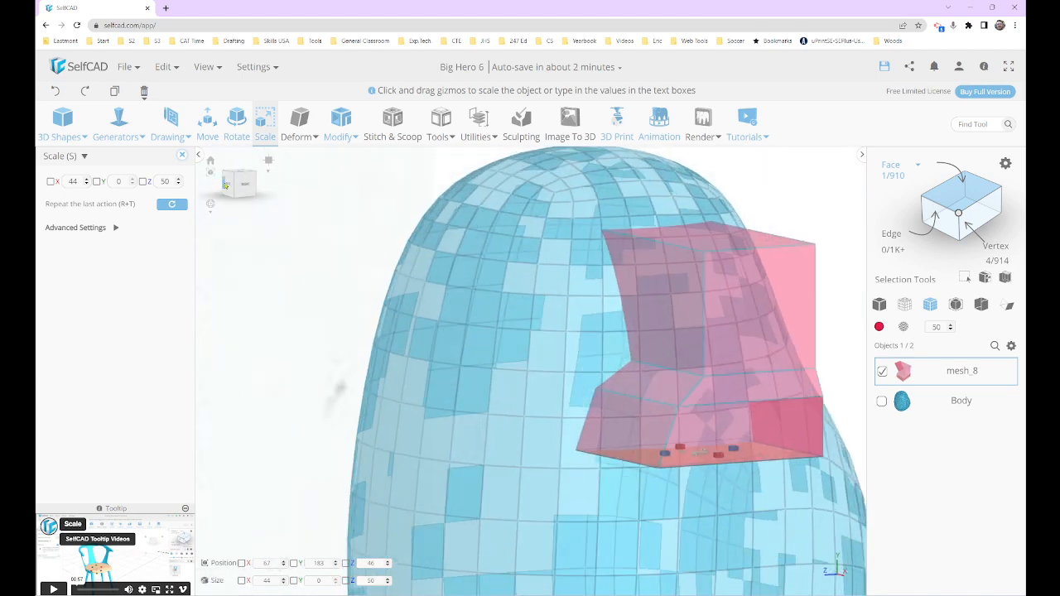
click(230, 183)
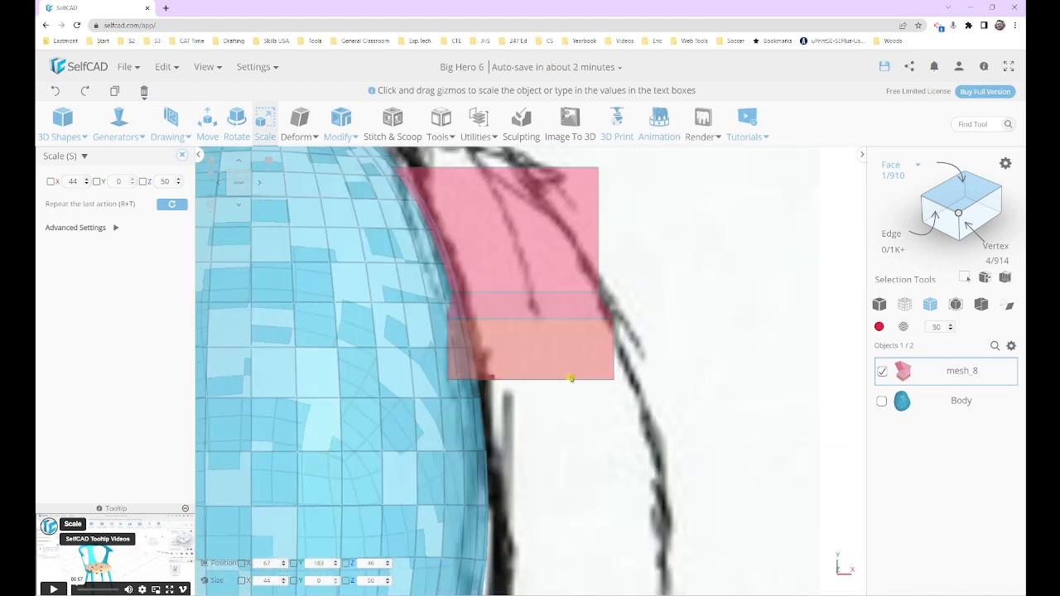
drag(570, 377, 595, 380)
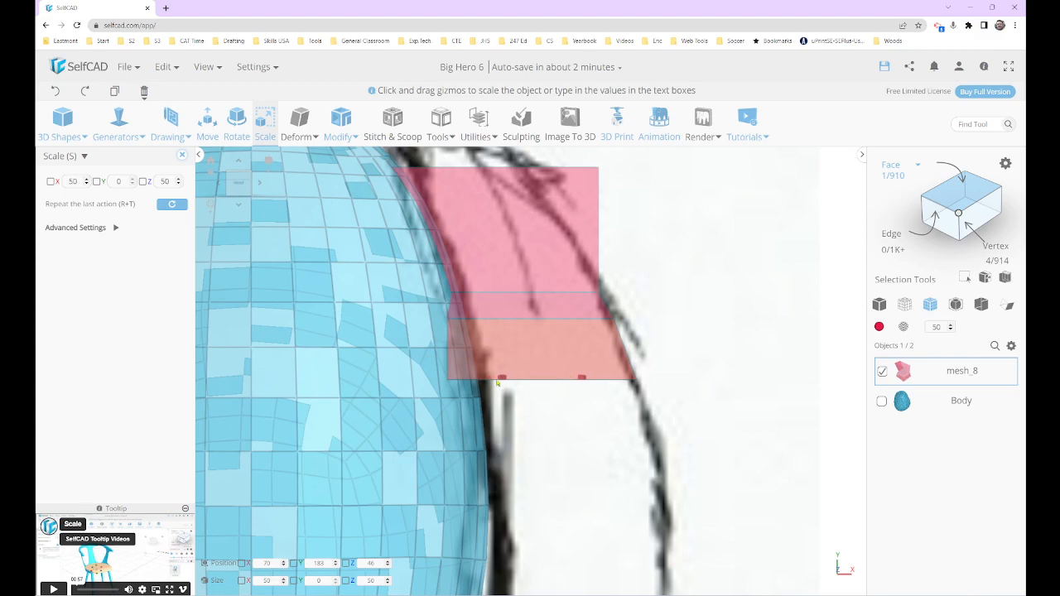
drag(501, 380, 518, 380)
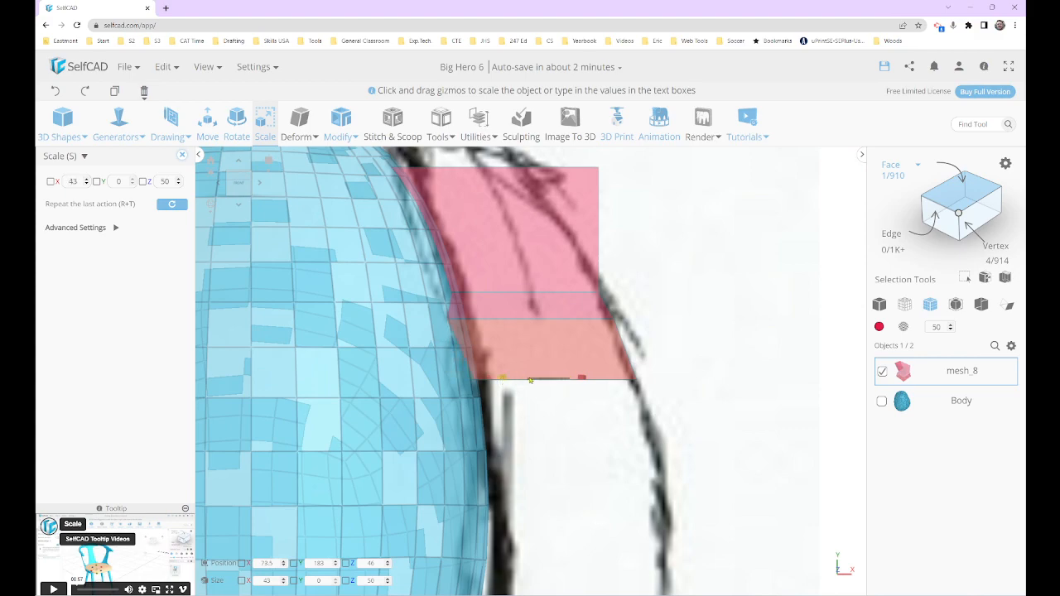
Extrude the 43 by 50 bottom face by 5 and confirm the extrusion
mouse_move(531, 380)
right_down()
mouse_move(641, 457)
mouse_move(670, 444)
mouse_move(622, 467)
mouse_move(722, 433)
mouse_move(665, 428)
mouse_move(704, 431)
right_up()
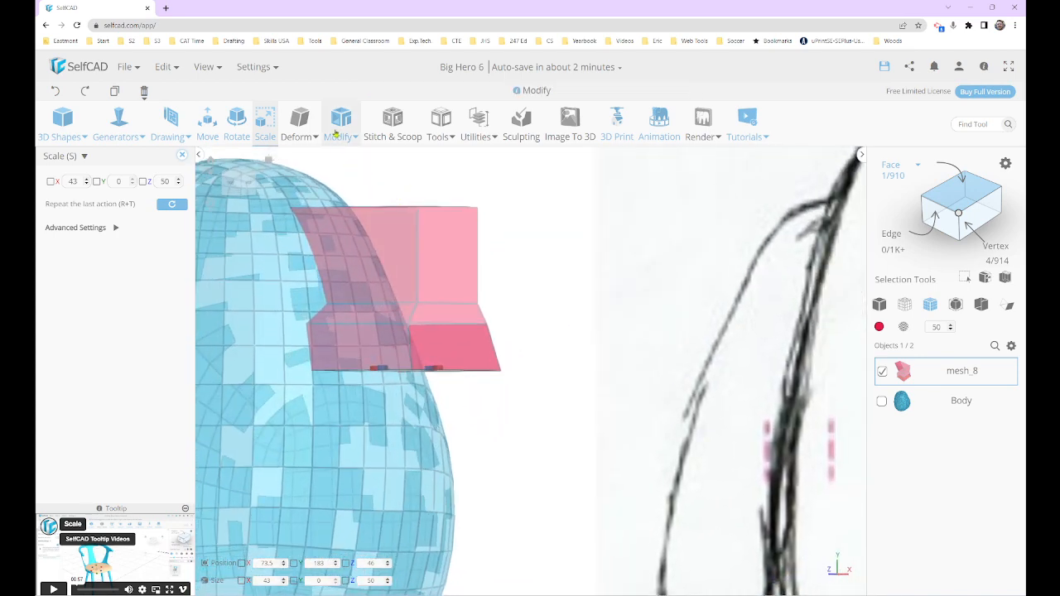
click(335, 134)
click(377, 163)
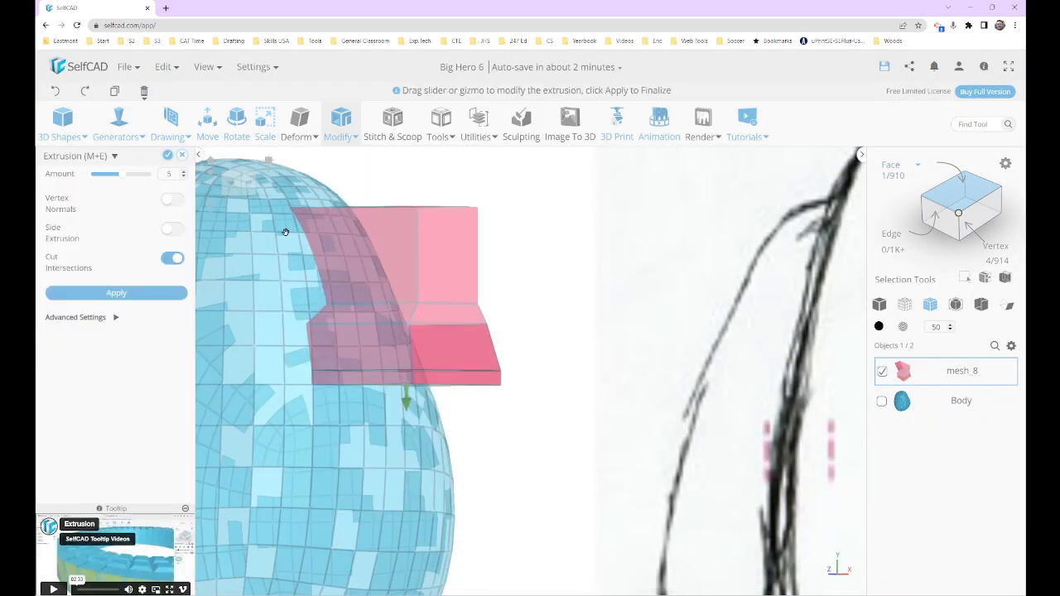
click(249, 191)
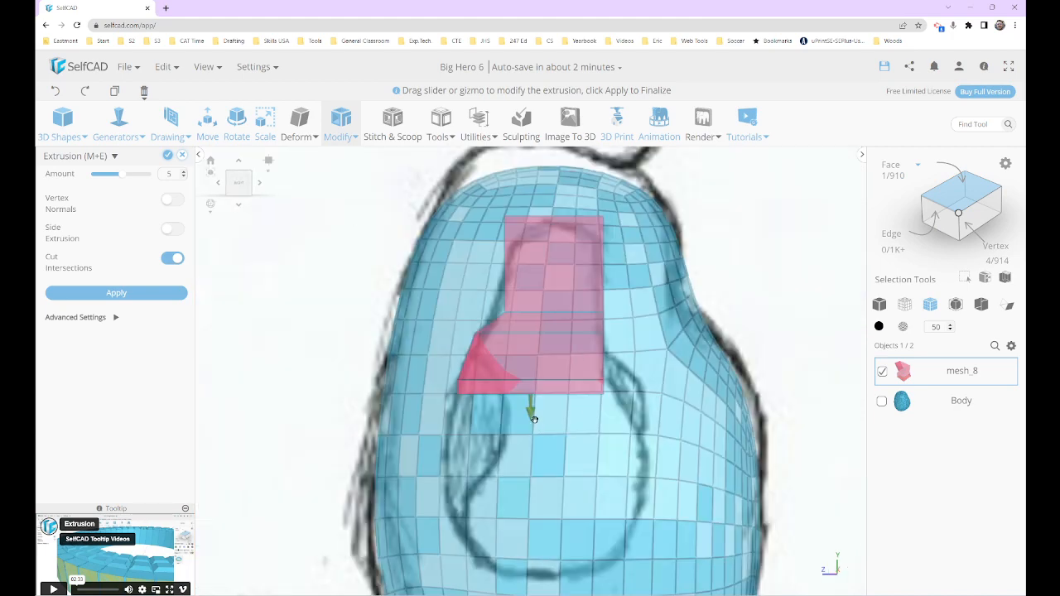
key(m)
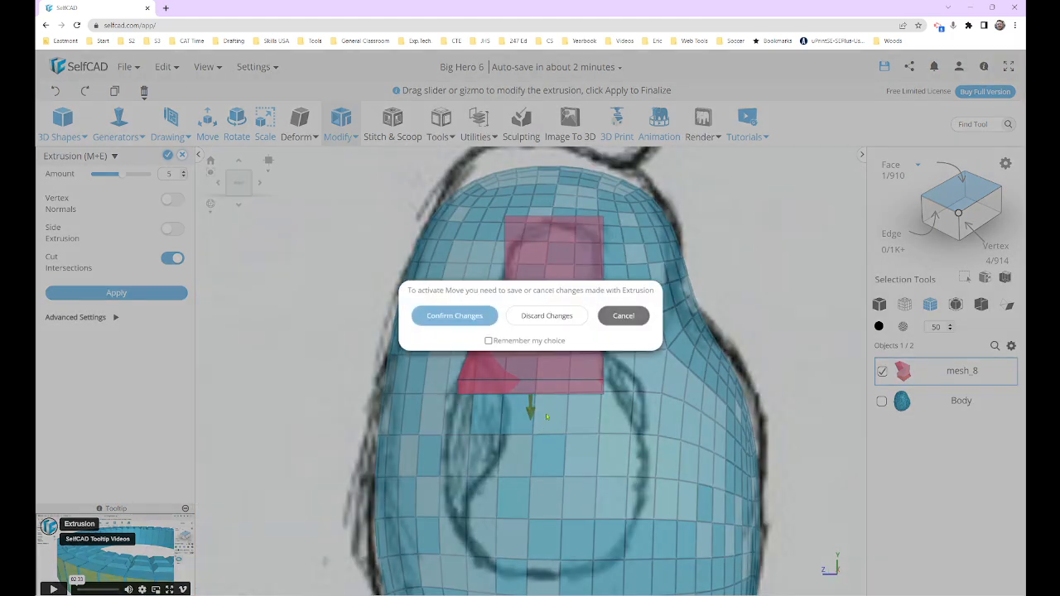
click(459, 313)
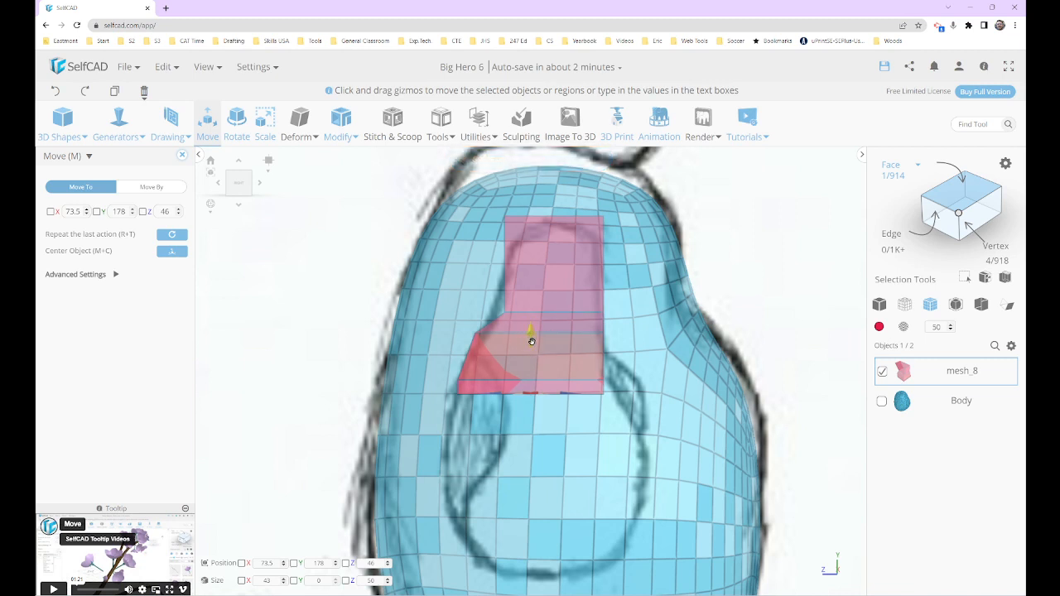
Move the extruded bottom face down to about Y 167 and scale it to about 66 in Z to match the side sketch
drag(532, 332, 542, 368)
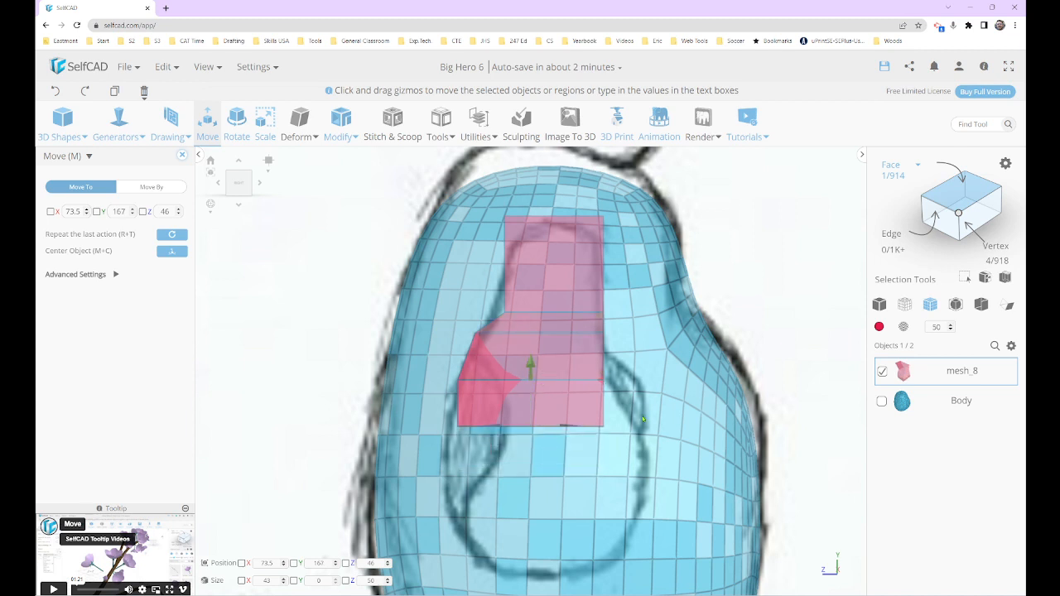
key(s)
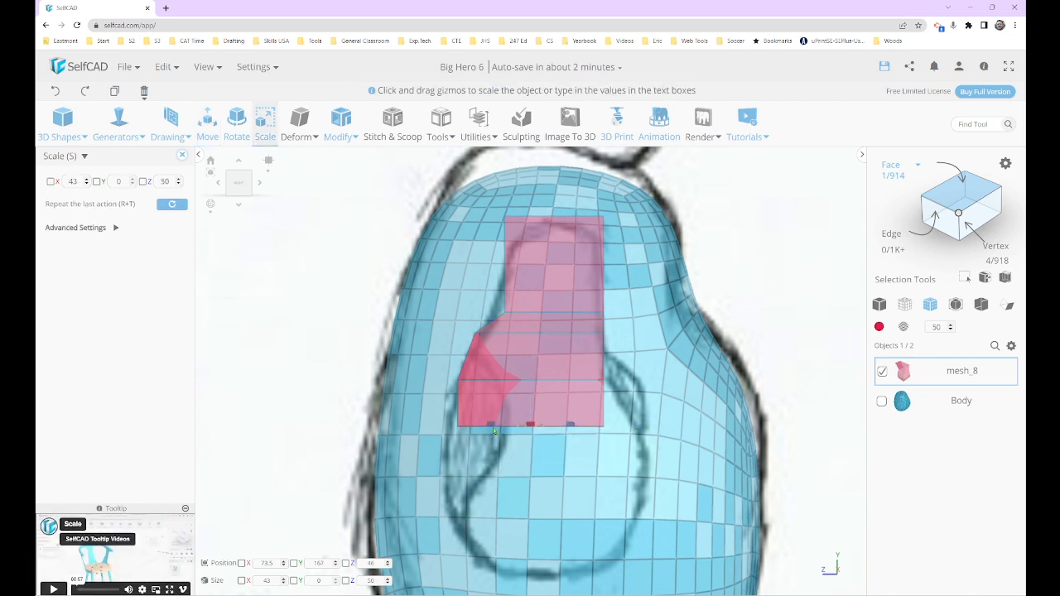
drag(570, 427, 604, 428)
right_drag(570, 481, 652, 478)
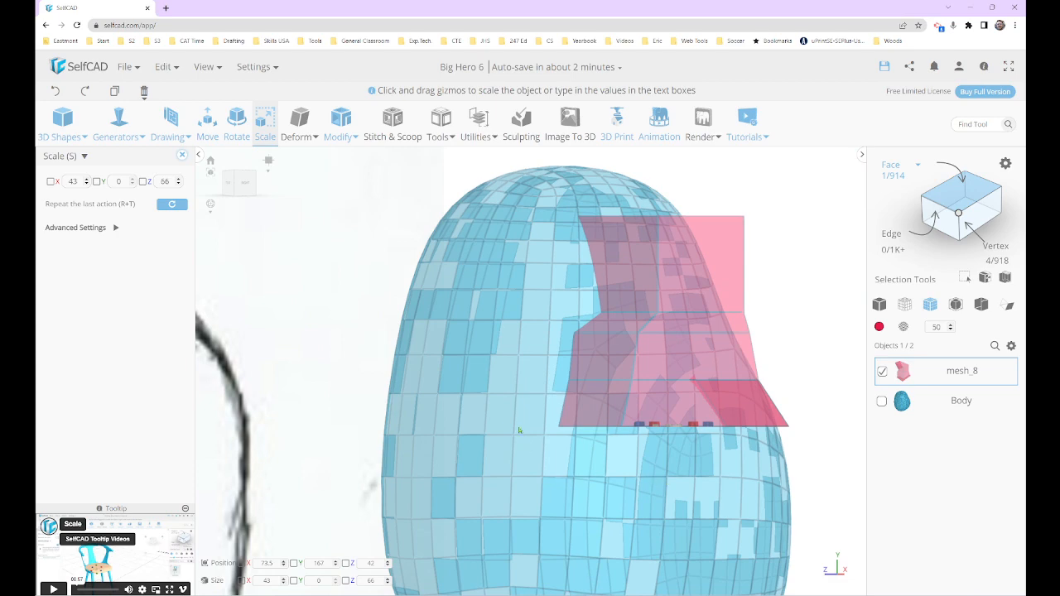
In the front view, adjust both sides of the bottom face to the sketched arm, about 46 wide in X
click(245, 182)
right_drag(296, 319, 357, 332)
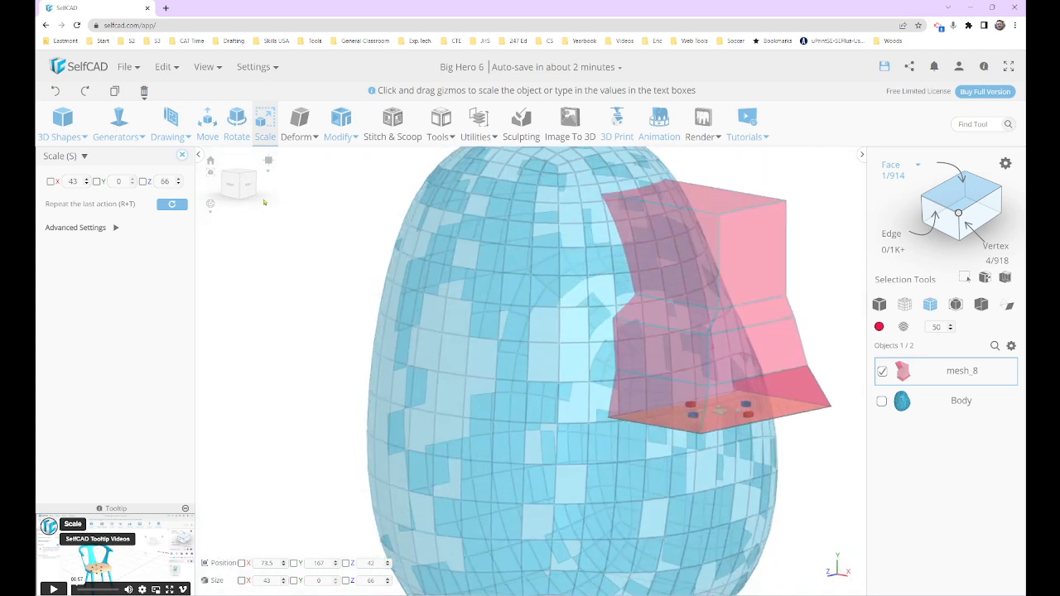
click(231, 186)
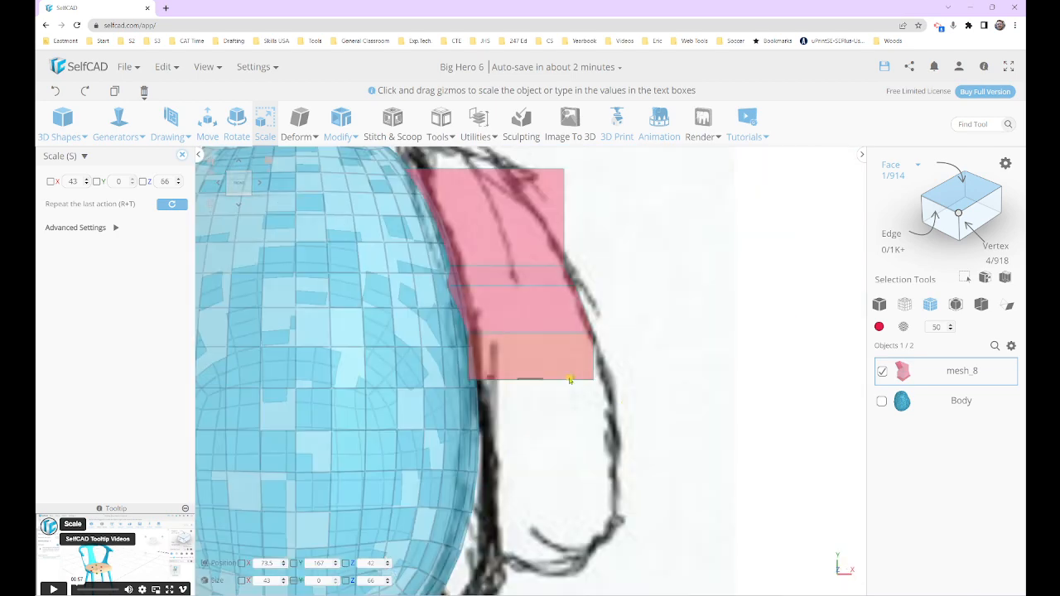
drag(570, 379, 584, 382)
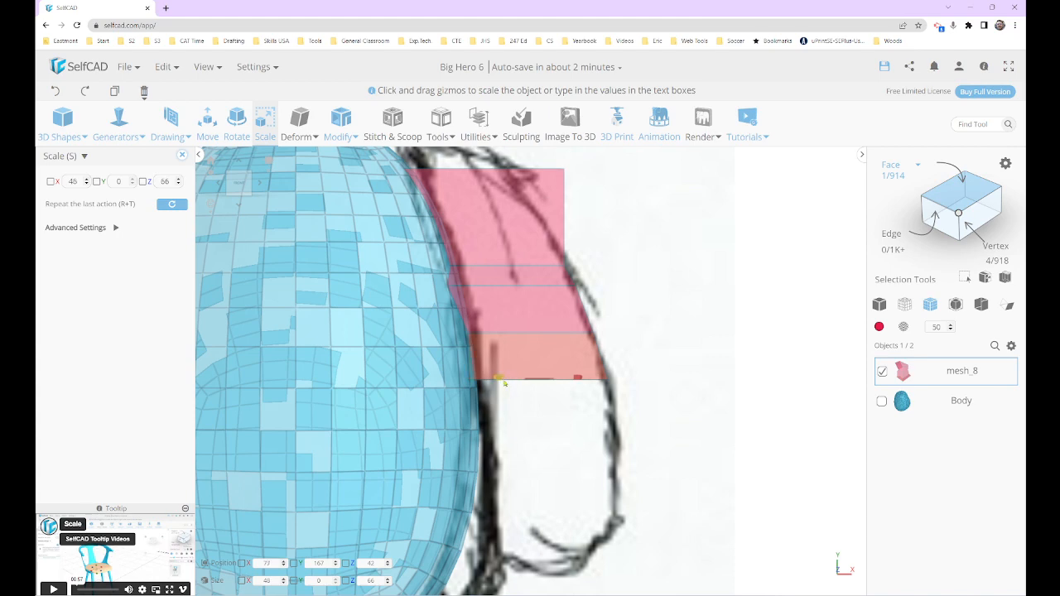
Extrude the bottom face by 5 again and, in the right view, move it down to about Y 138
right_drag(567, 412, 439, 364)
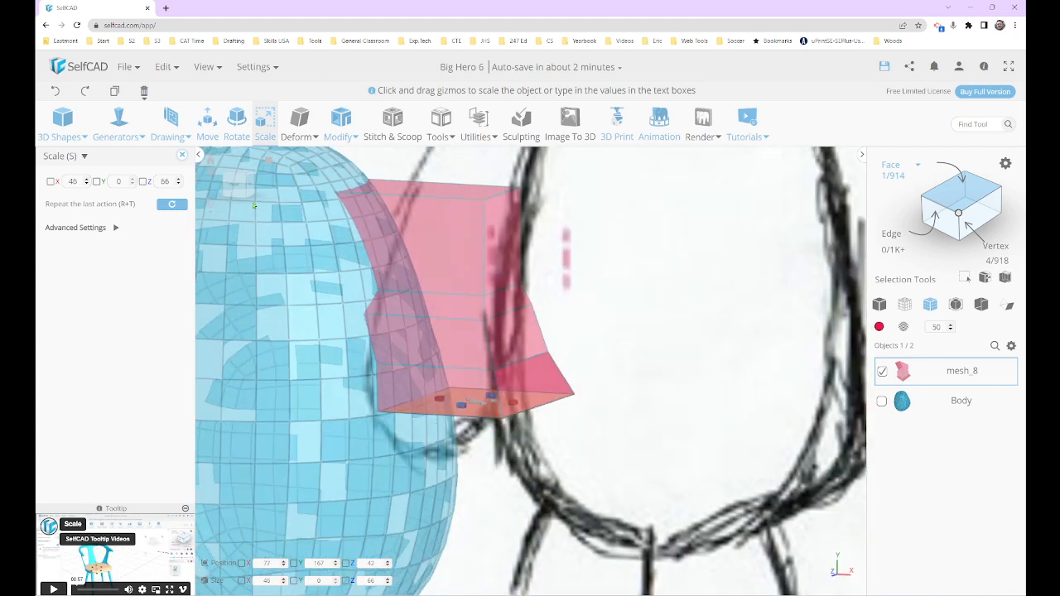
click(356, 129)
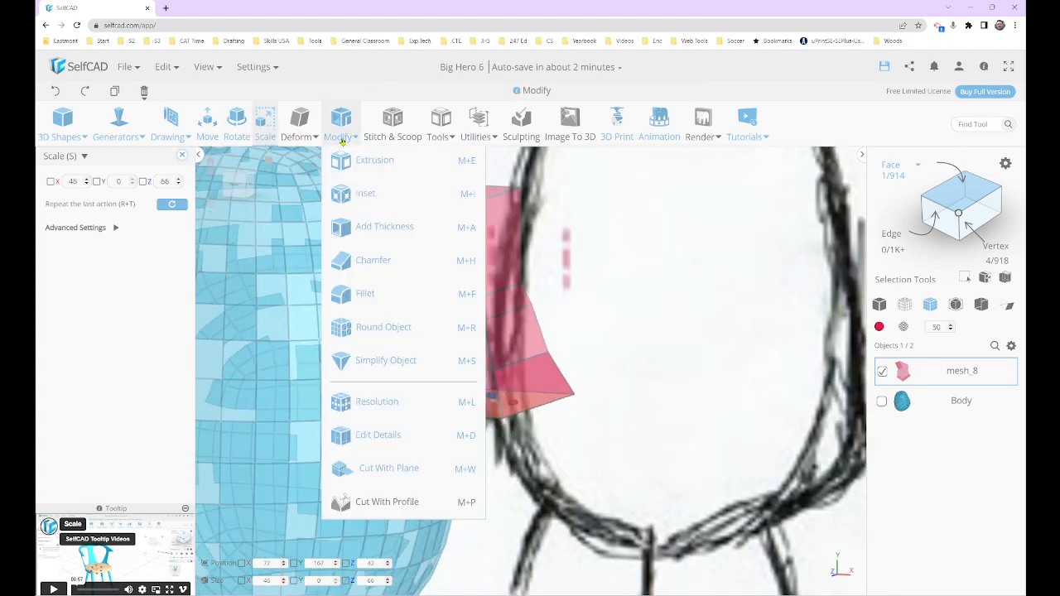
click(374, 160)
right_drag(293, 254, 264, 253)
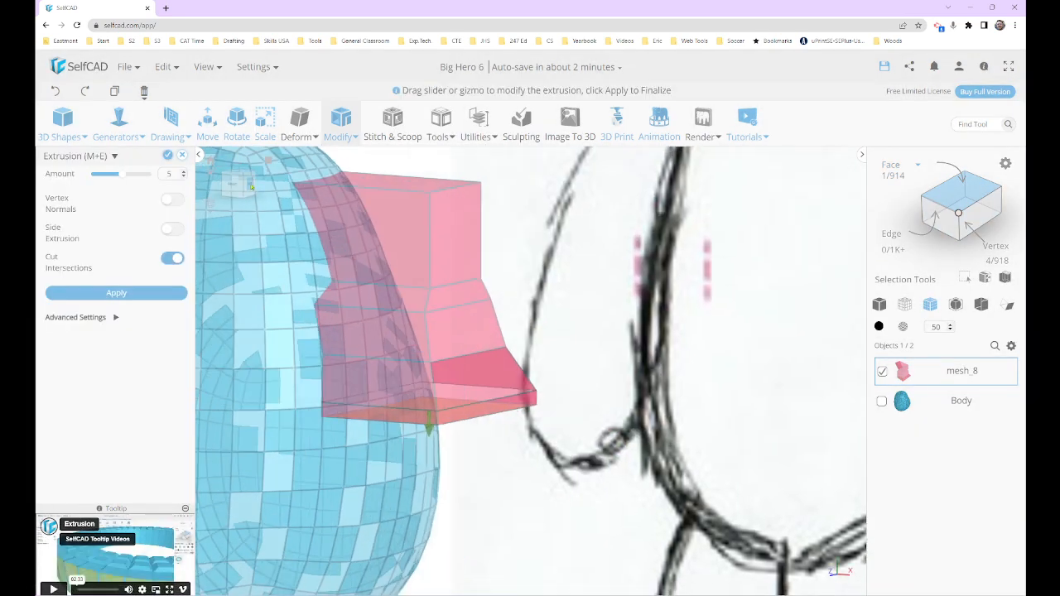
click(251, 184)
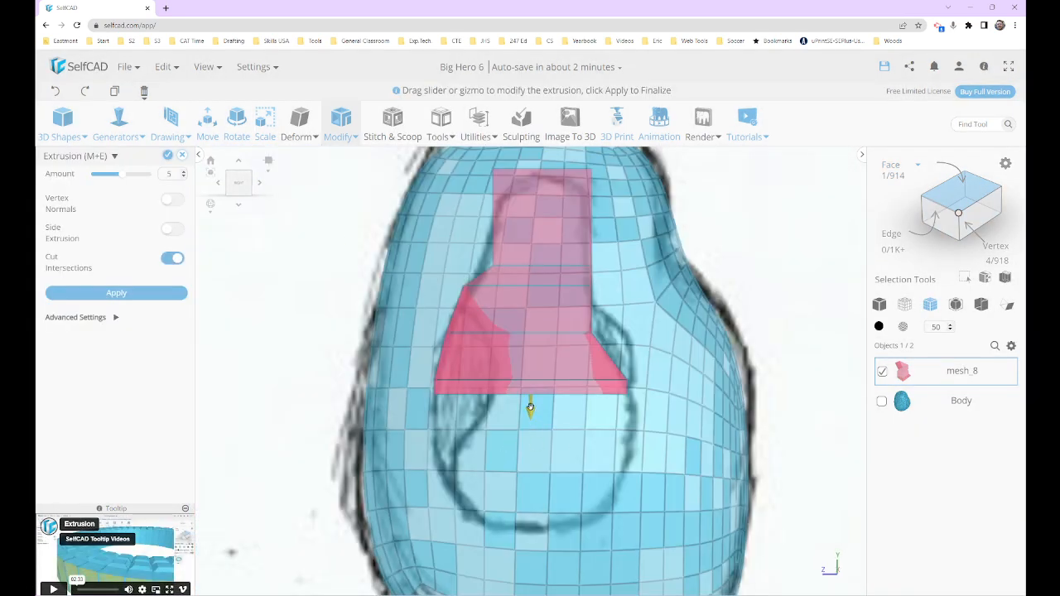
key(m)
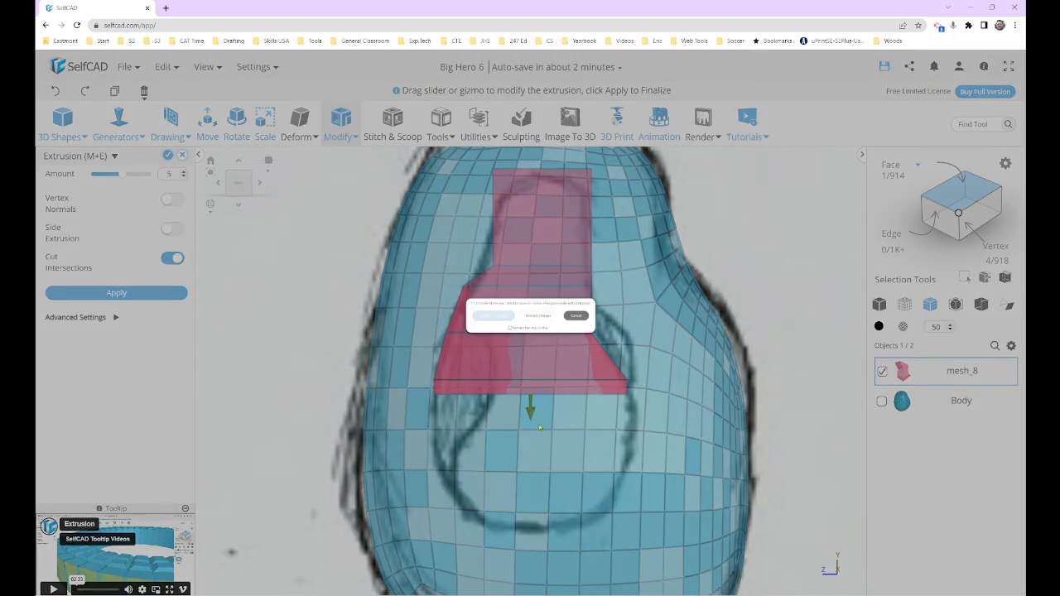
click(461, 316)
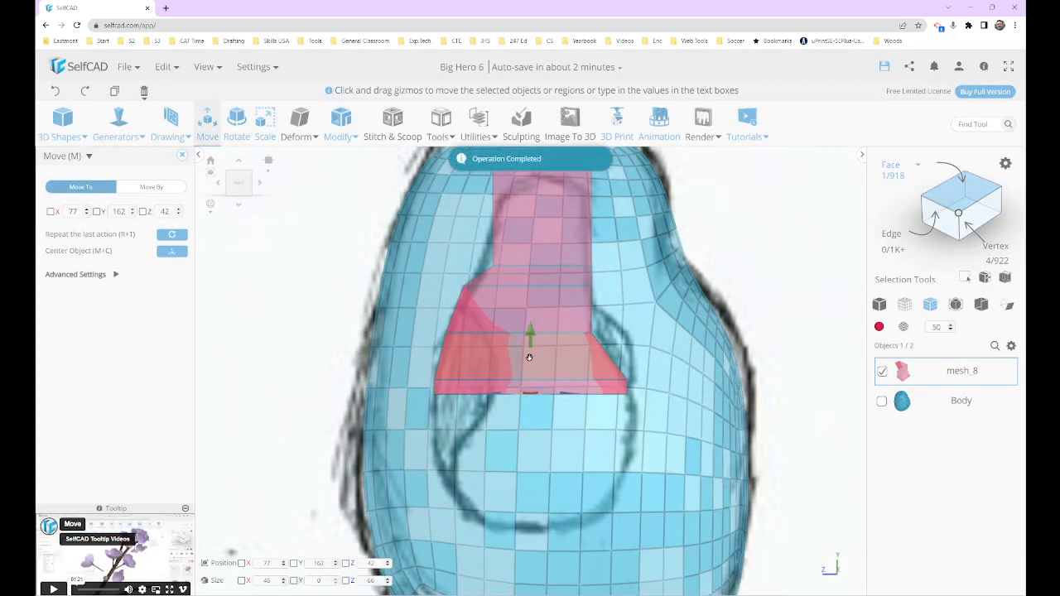
drag(528, 329, 549, 405)
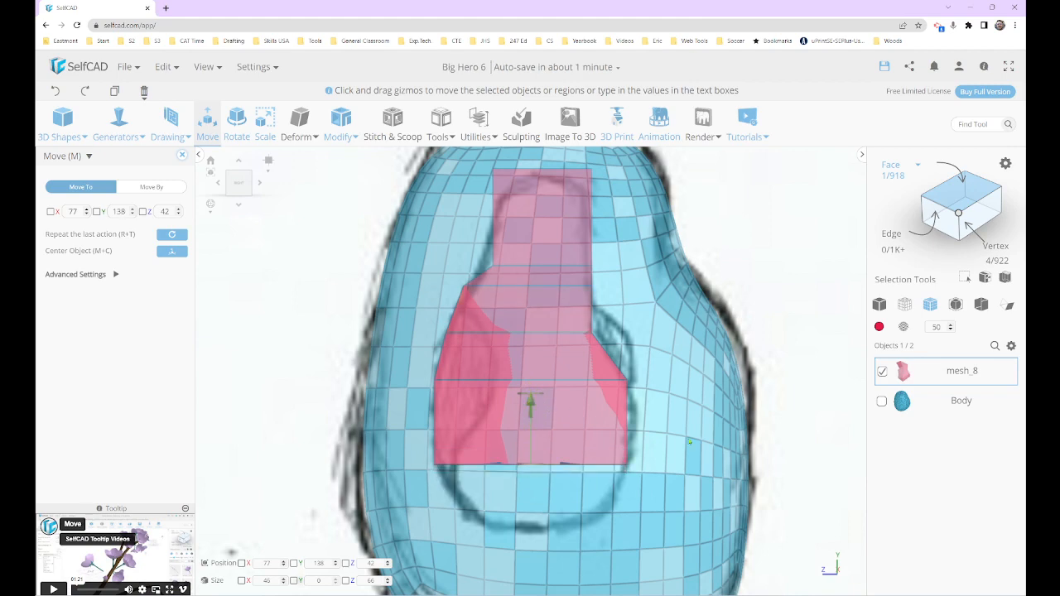
In the front view, scale both sides of the bottom face to the sketched arm, about 48 wide in X
drag(456, 385, 567, 376)
scroll(566, 375, up, 3)
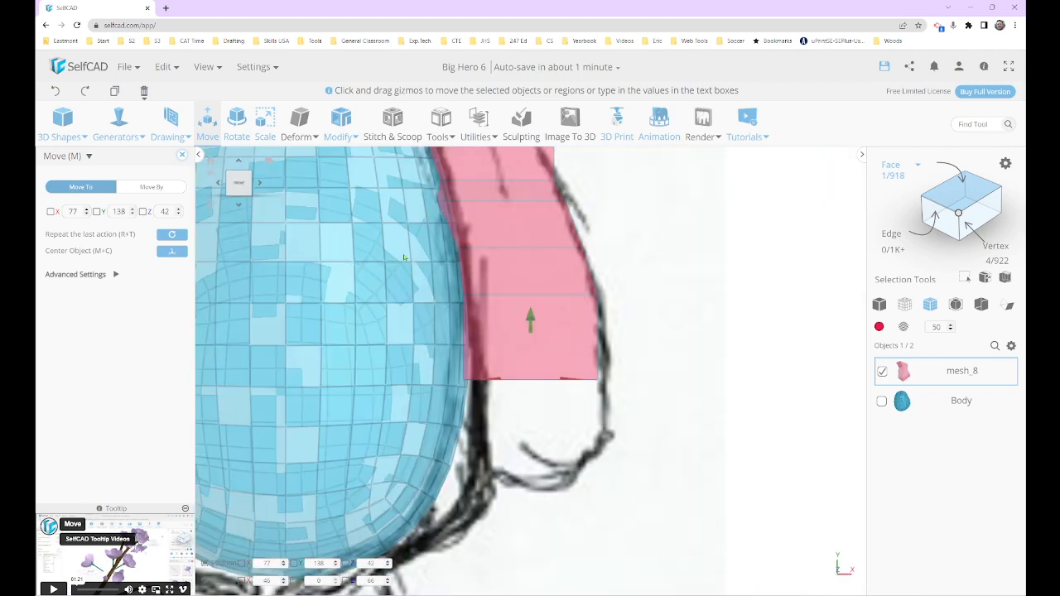
key(s)
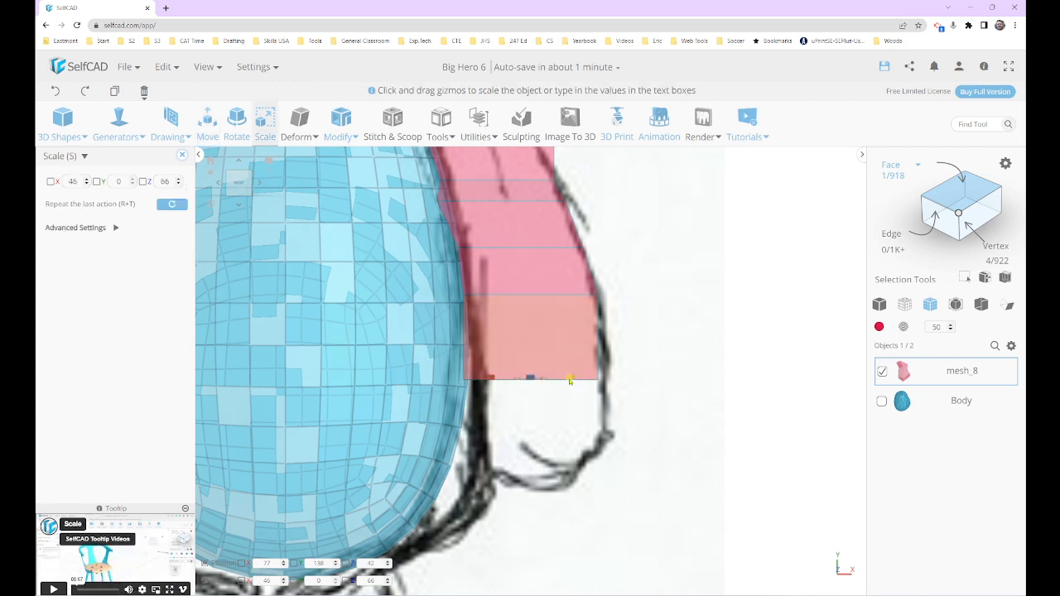
drag(571, 381, 582, 383)
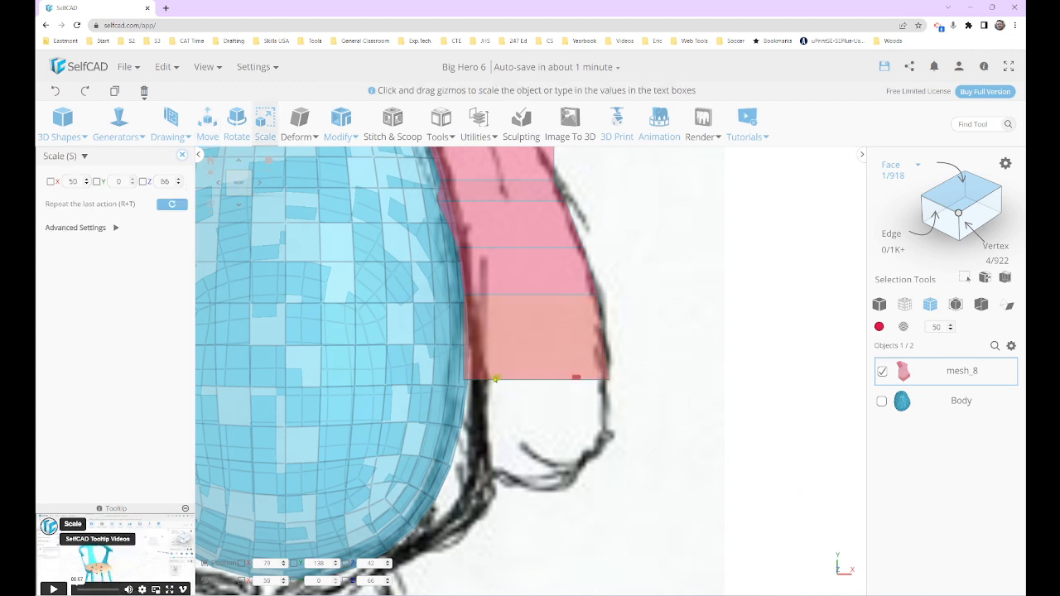
drag(495, 380, 502, 380)
Extrude the bottom face by 5 again and, in the right view, move it down to about Y 116
click(338, 124)
click(384, 160)
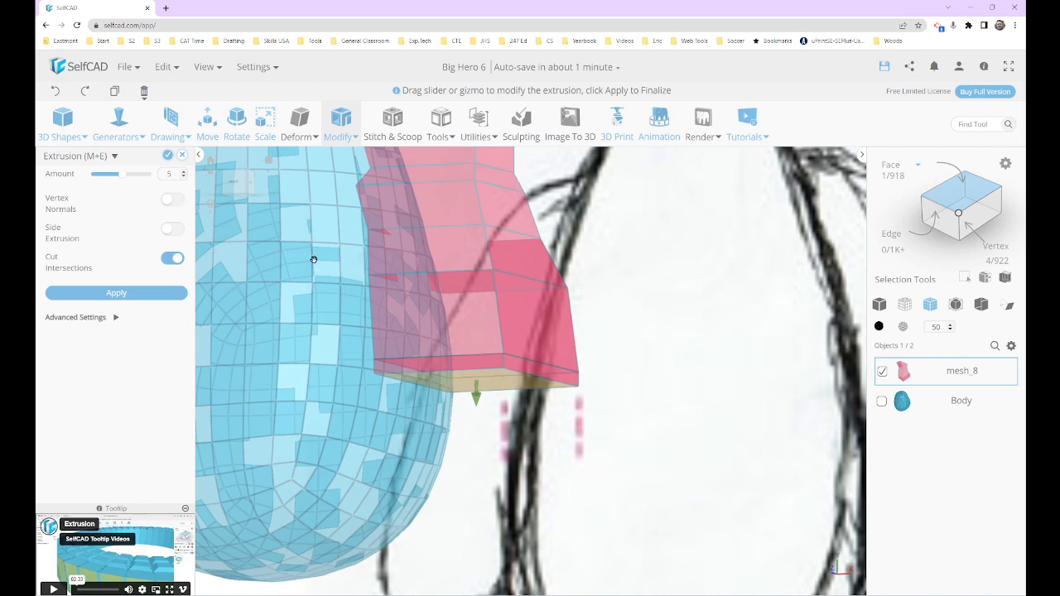
drag(313, 260, 249, 221)
click(242, 189)
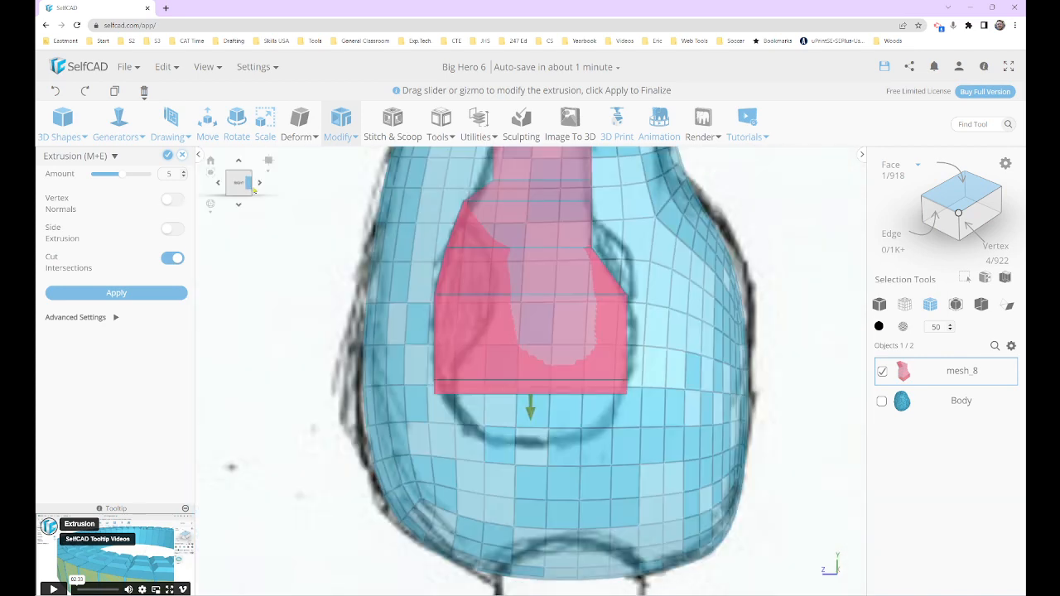
scroll(536, 430, up, 2)
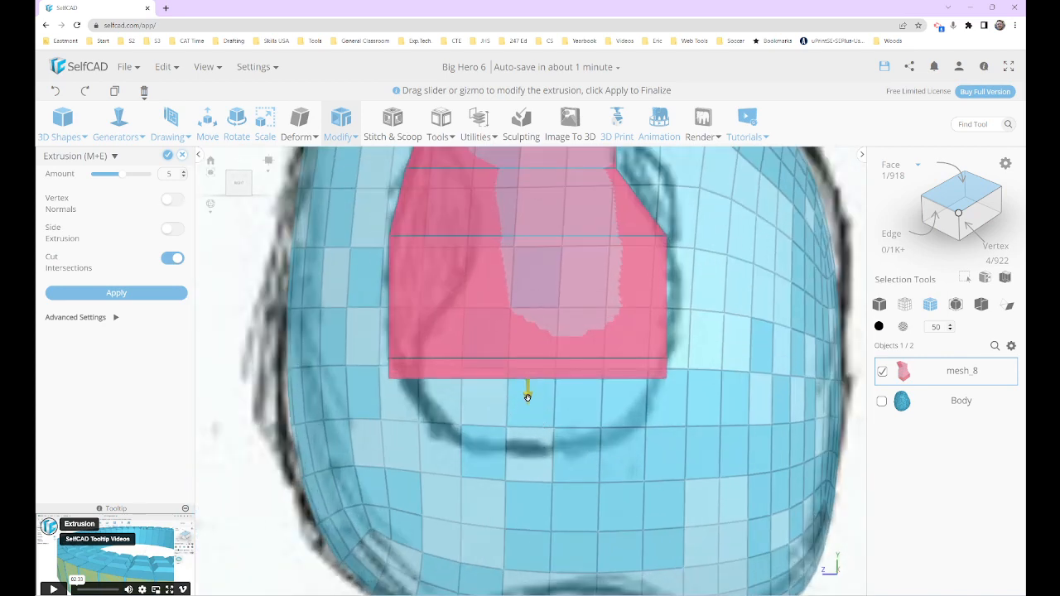
key(m)
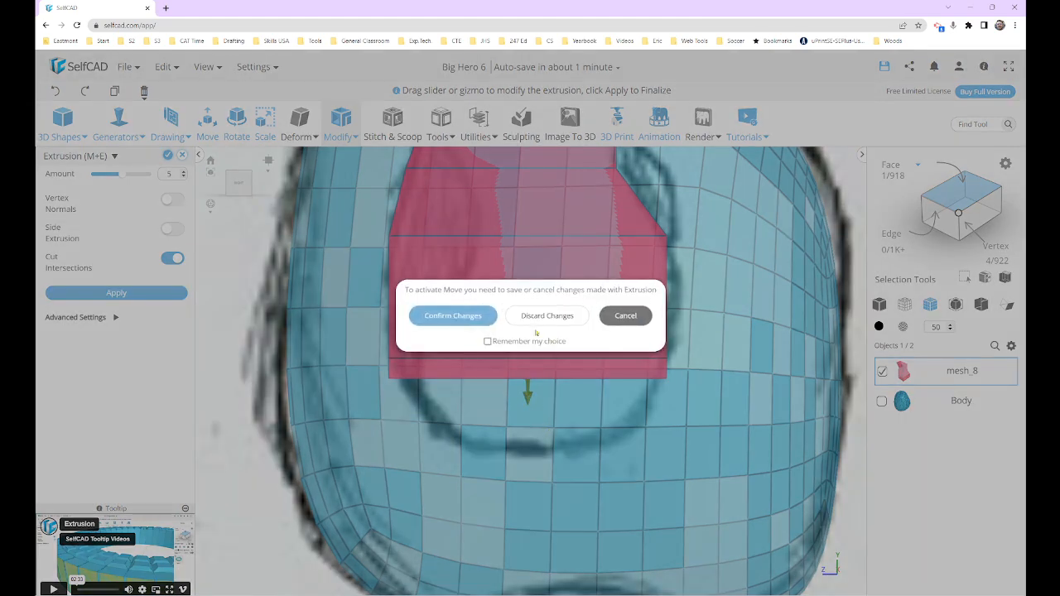
click(454, 315)
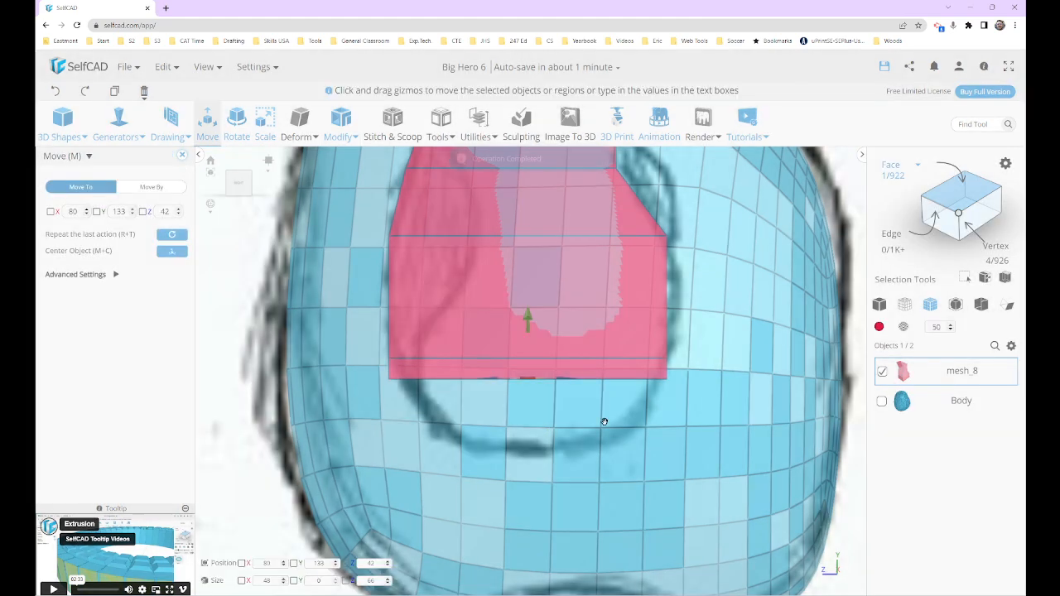
mouse_move(528, 318)
mouse_down()
mouse_move(525, 360)
mouse_move(546, 392)
mouse_up()
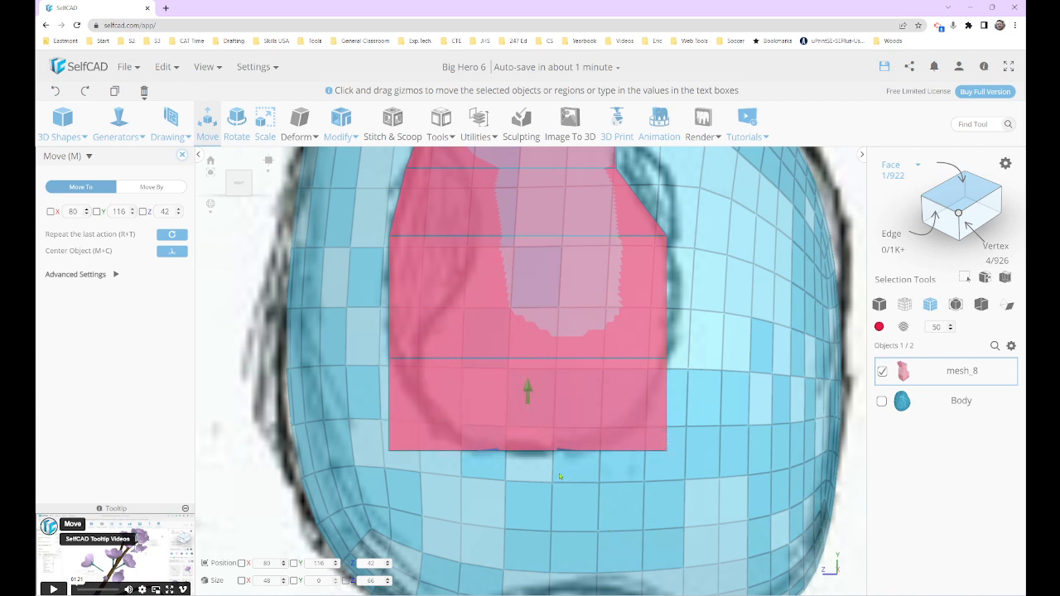
Scale the bottom face to about 38 in Z and 36 in X to follow the sketched end of the arm
key(s)
mouse_move(547, 450)
mouse_down()
mouse_move(576, 449)
mouse_move(554, 450)
mouse_up()
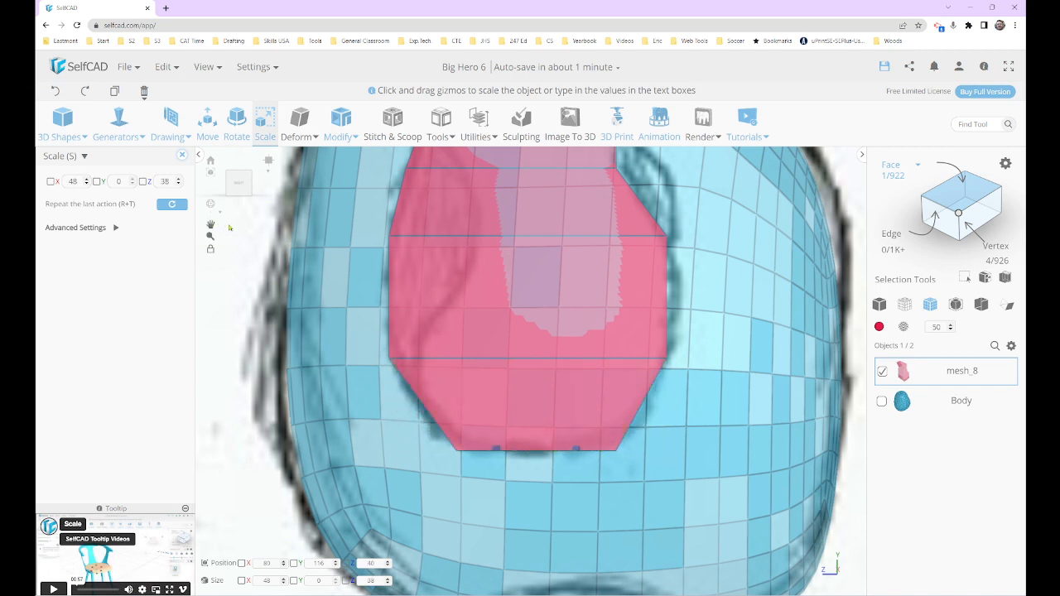
drag(227, 180, 236, 185)
click(227, 182)
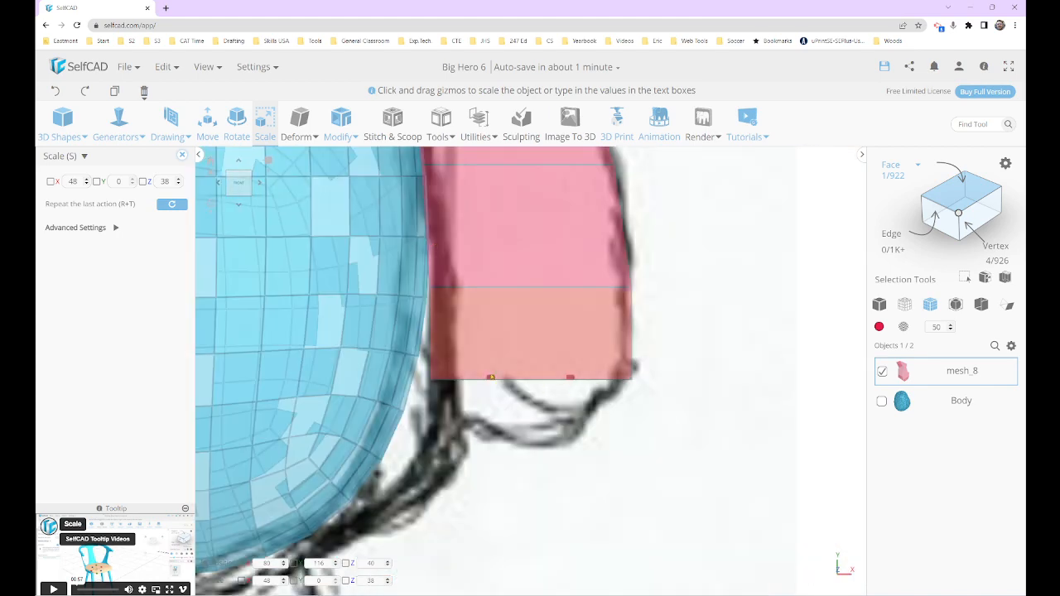
drag(492, 379, 514, 380)
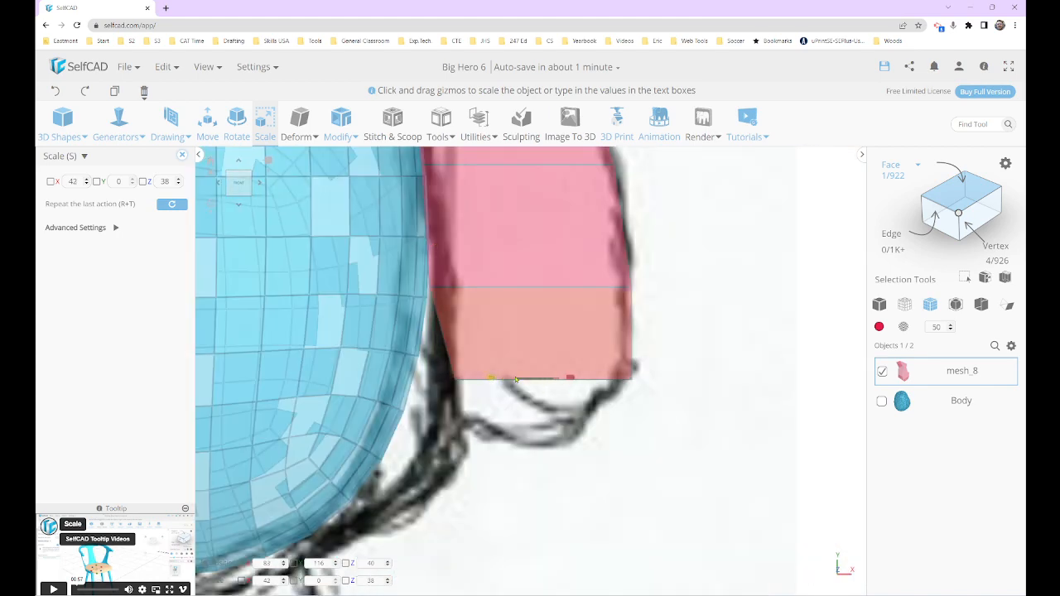
drag(584, 379, 560, 381)
mouse_move(714, 404)
right_down()
mouse_move(680, 416)
mouse_move(392, 347)
right_up()
scroll(680, 416, down, 10)
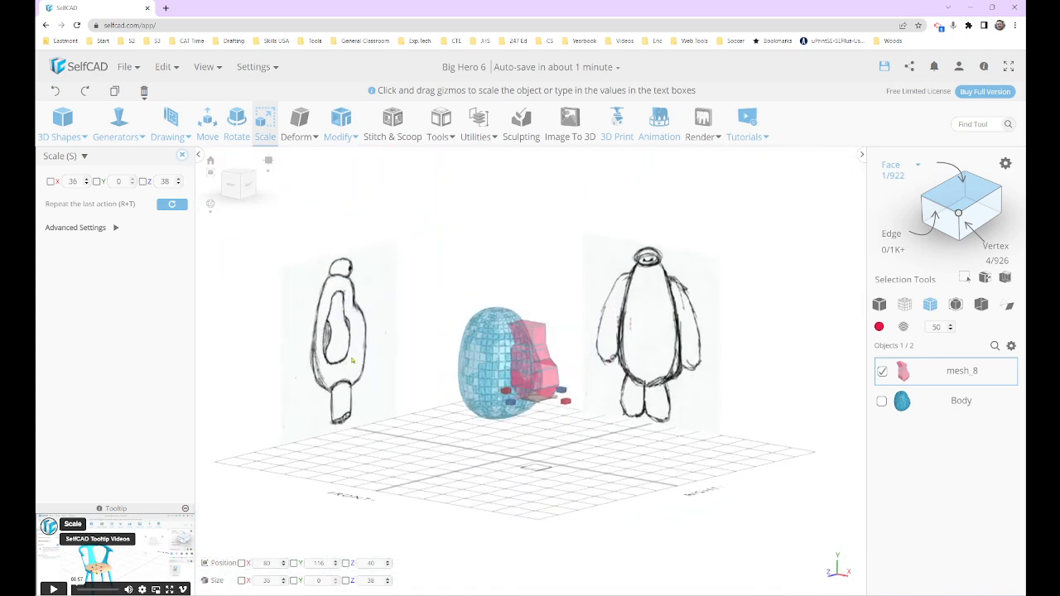
right_drag(635, 400, 664, 332)
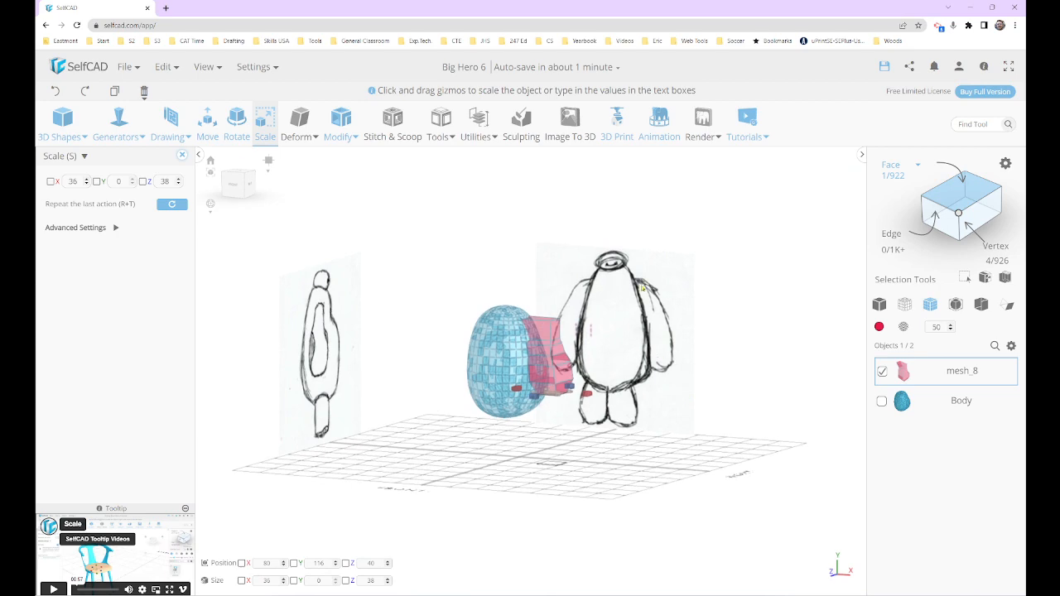
right_drag(724, 389, 540, 401)
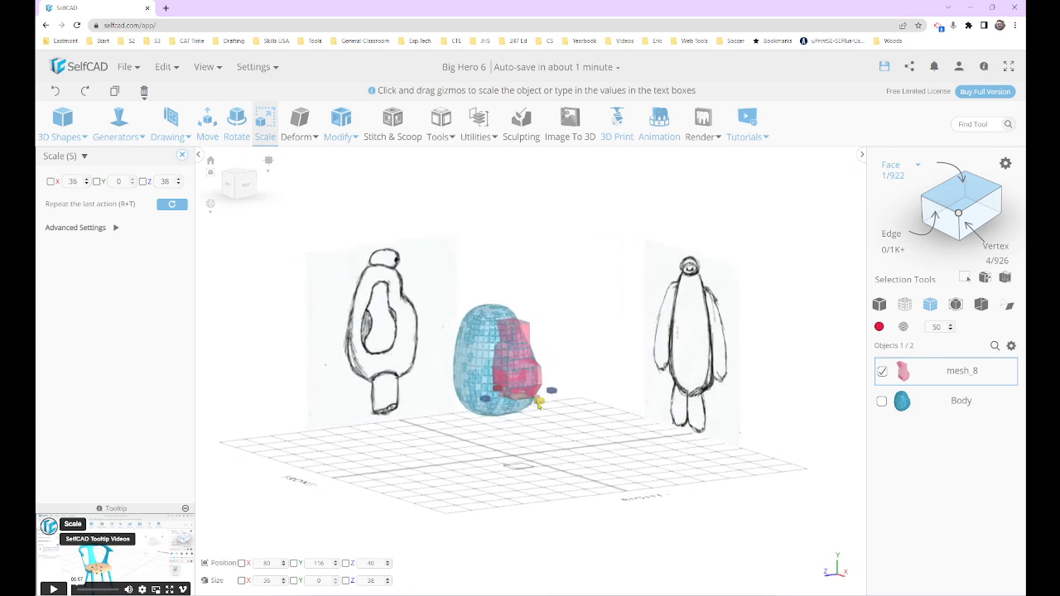
scroll(539, 401, up, 5)
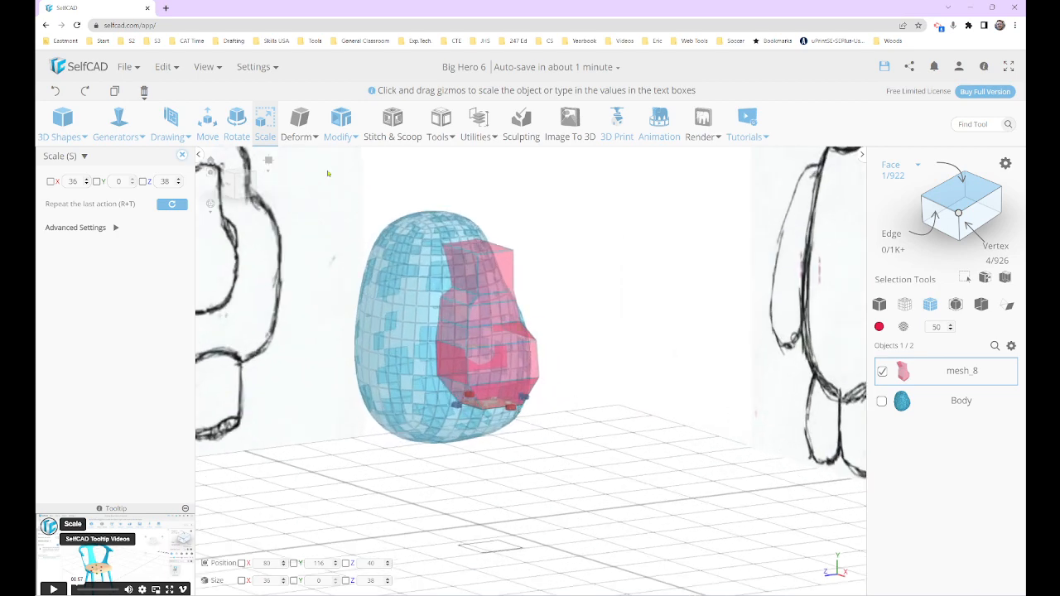
click(182, 157)
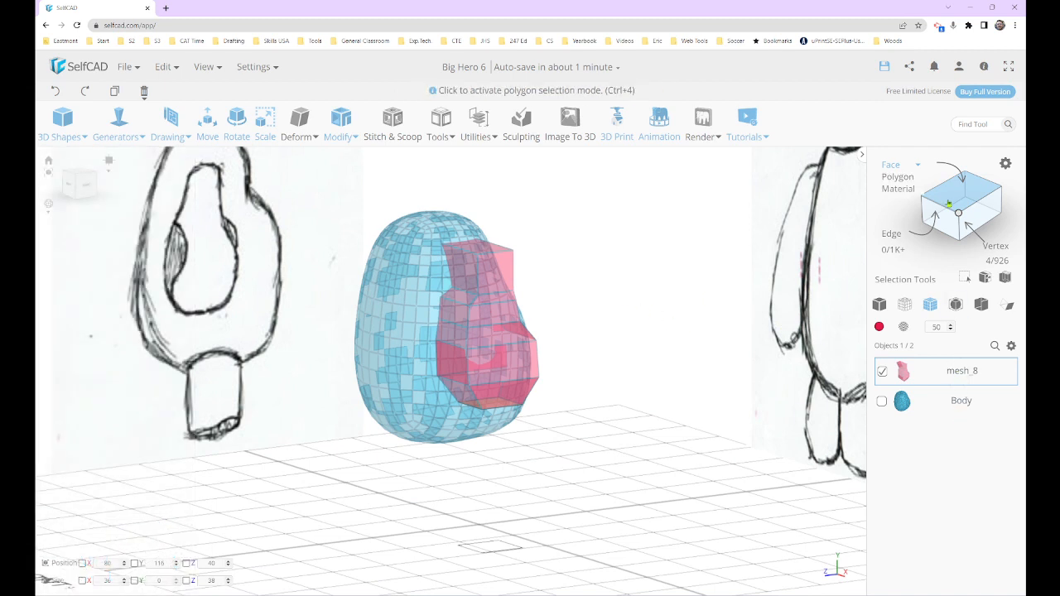
Turn off face selection and preview Round Object on the whole arm with smoothness 3
click(735, 280)
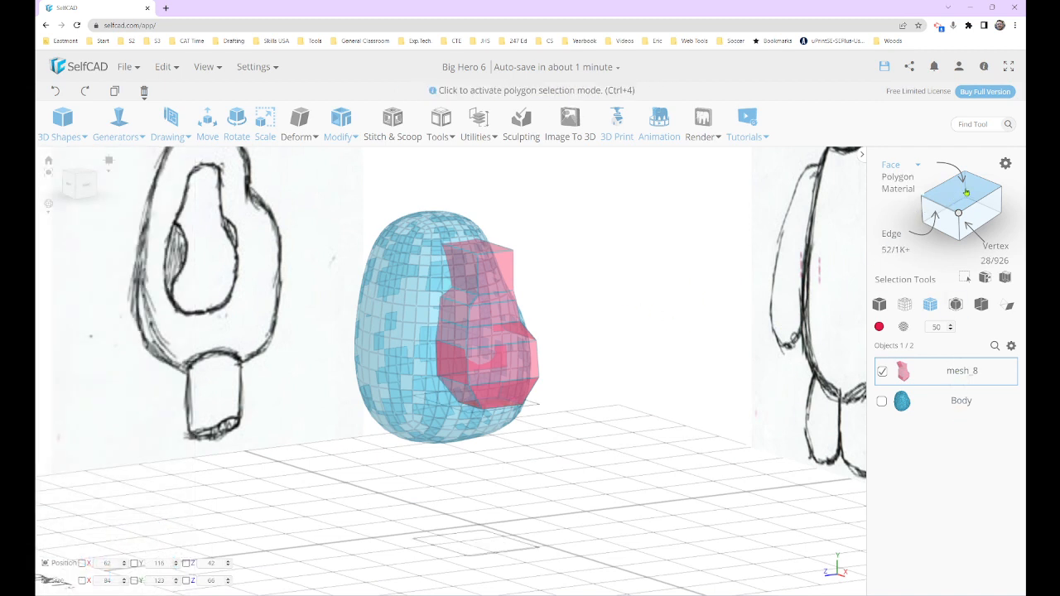
click(967, 193)
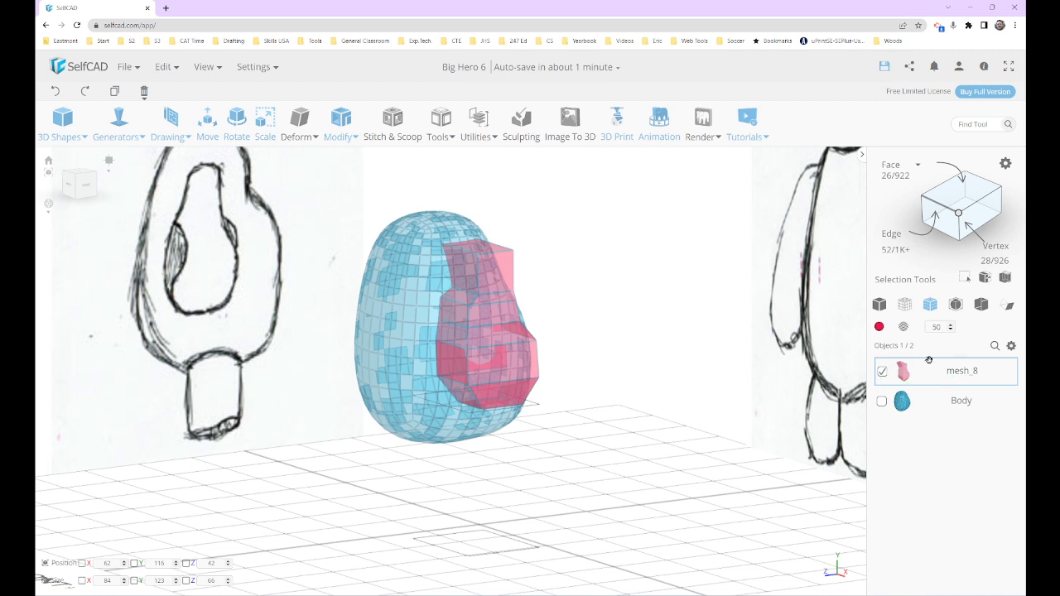
click(336, 133)
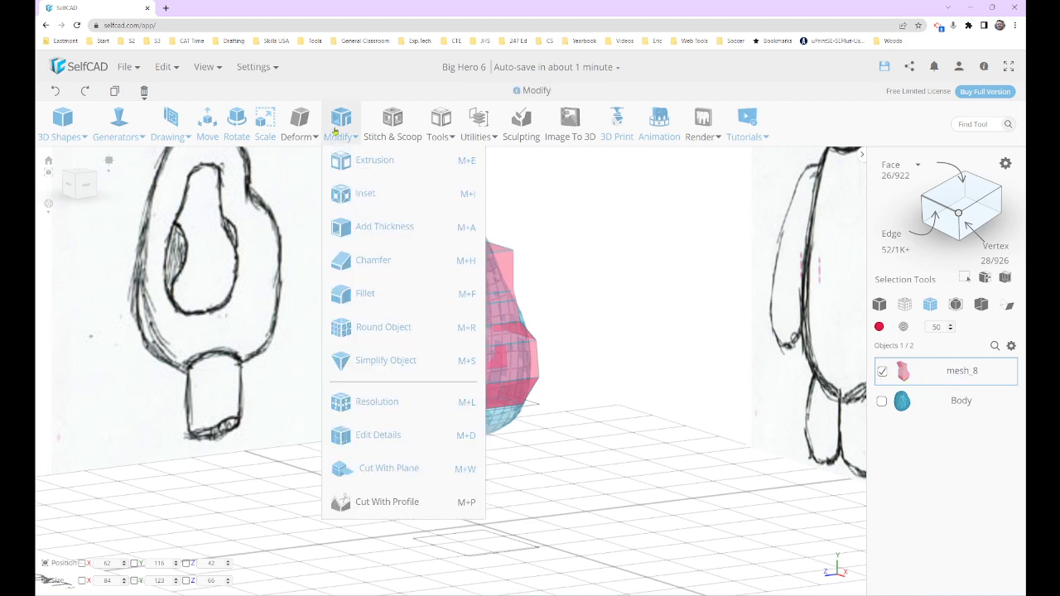
click(385, 333)
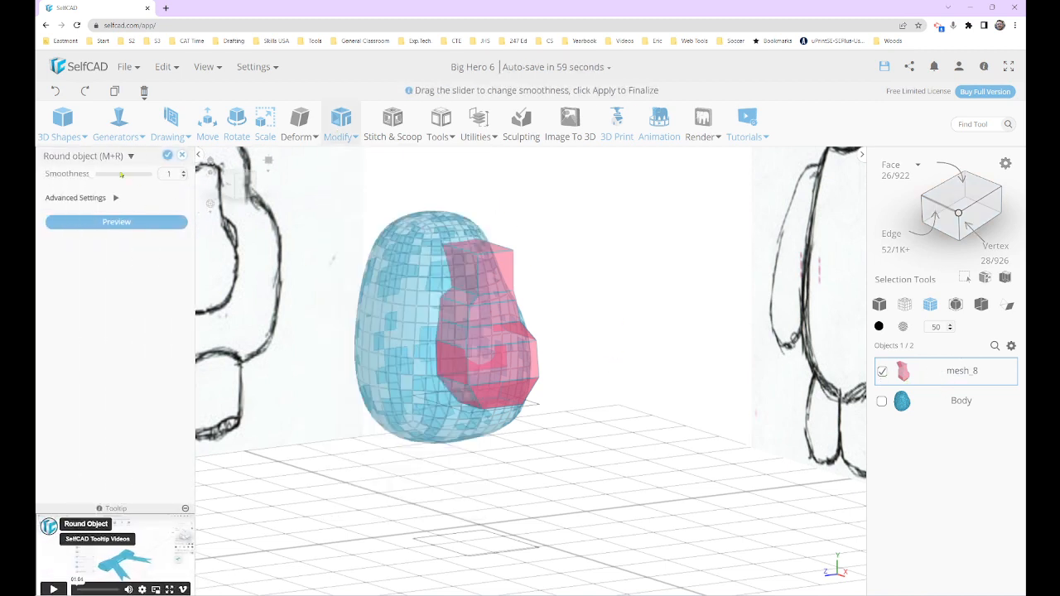
click(118, 222)
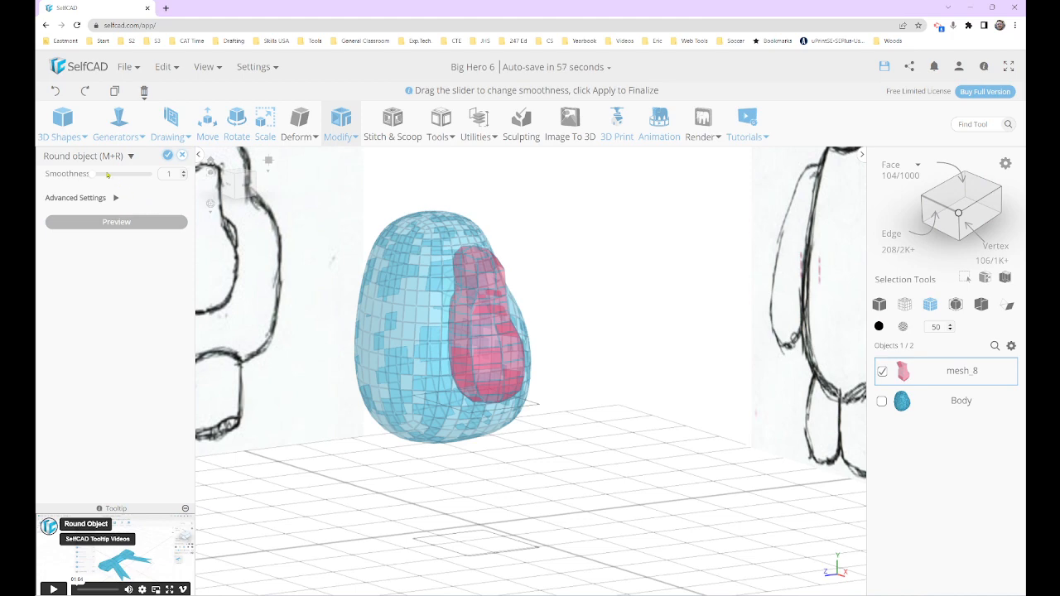
drag(106, 176, 120, 179)
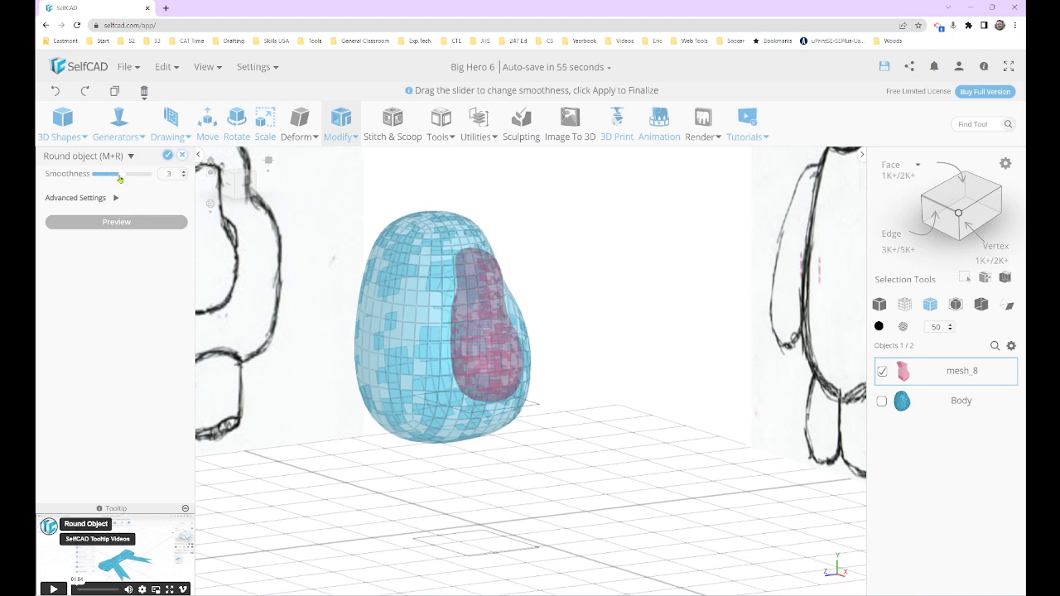
Compare the rounded arm preview with the side and front sketches and discard the rounding
right_drag(646, 357, 562, 352)
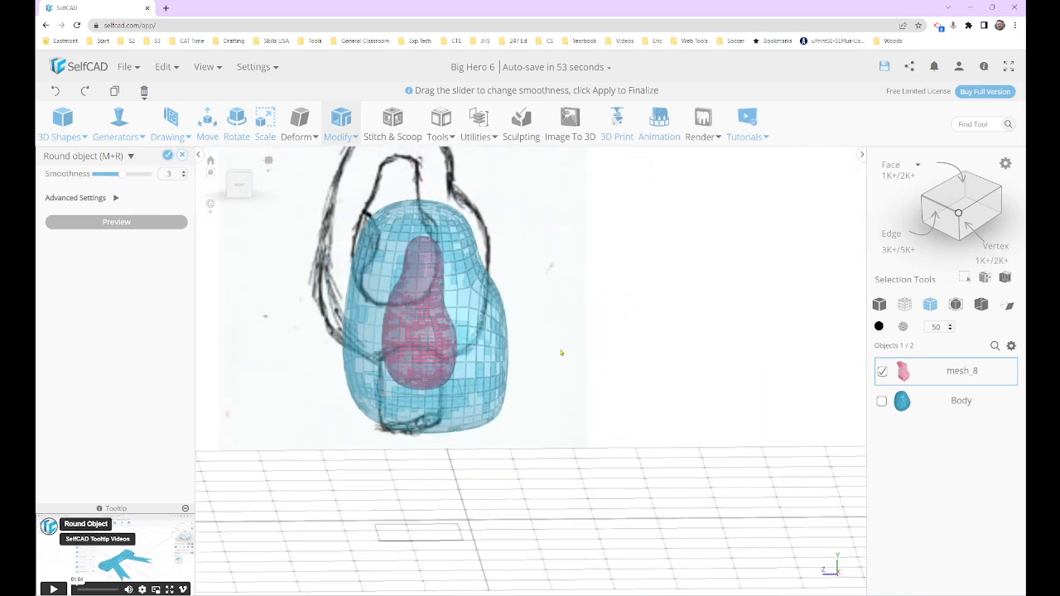
click(246, 192)
scroll(607, 402, up, 5)
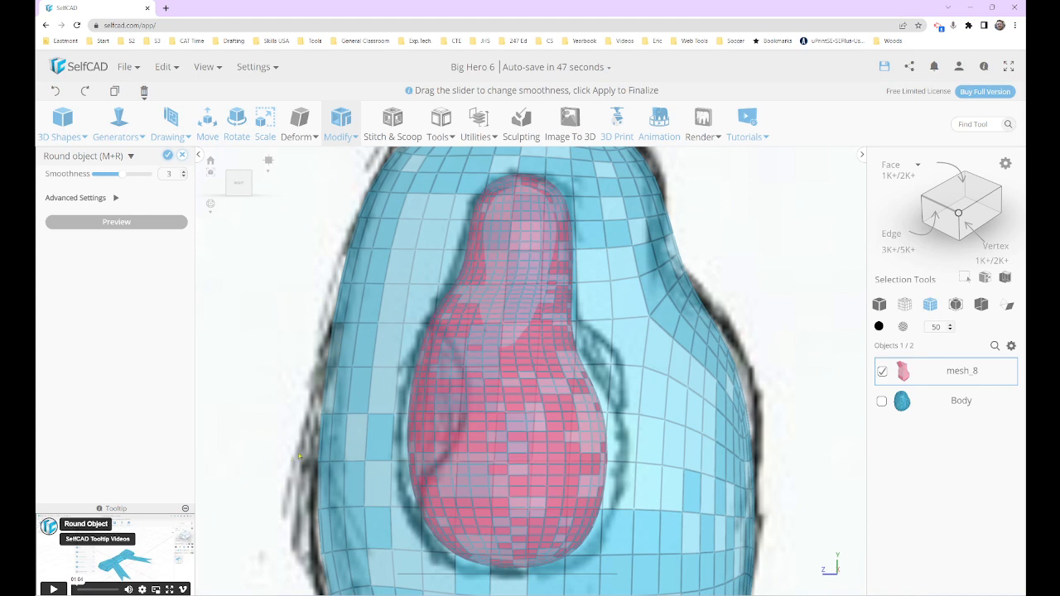
scroll(319, 442, down, 4)
right_drag(321, 440, 385, 448)
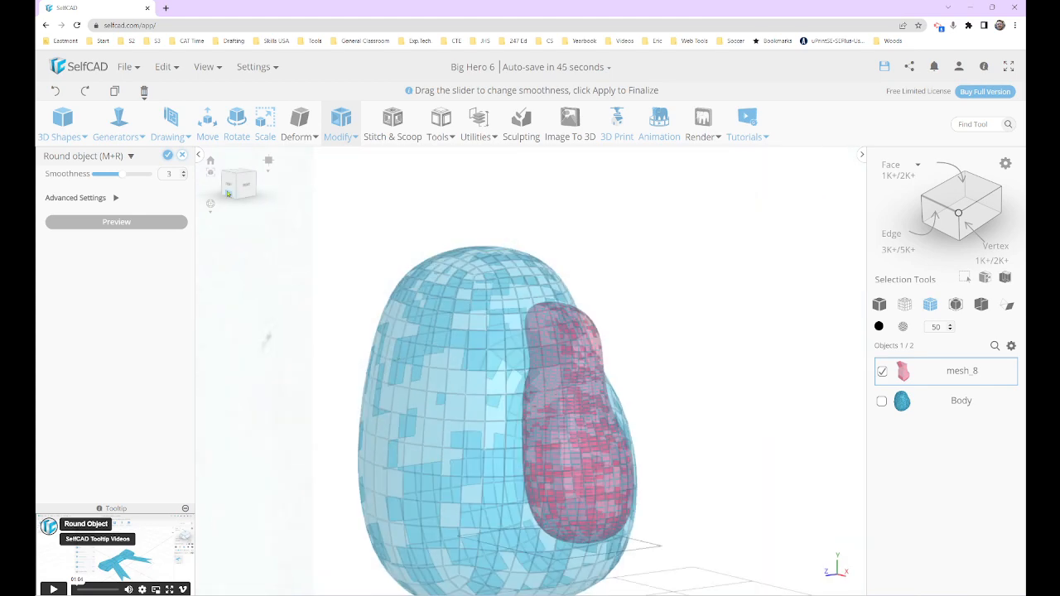
click(247, 196)
scroll(574, 381, up, 2)
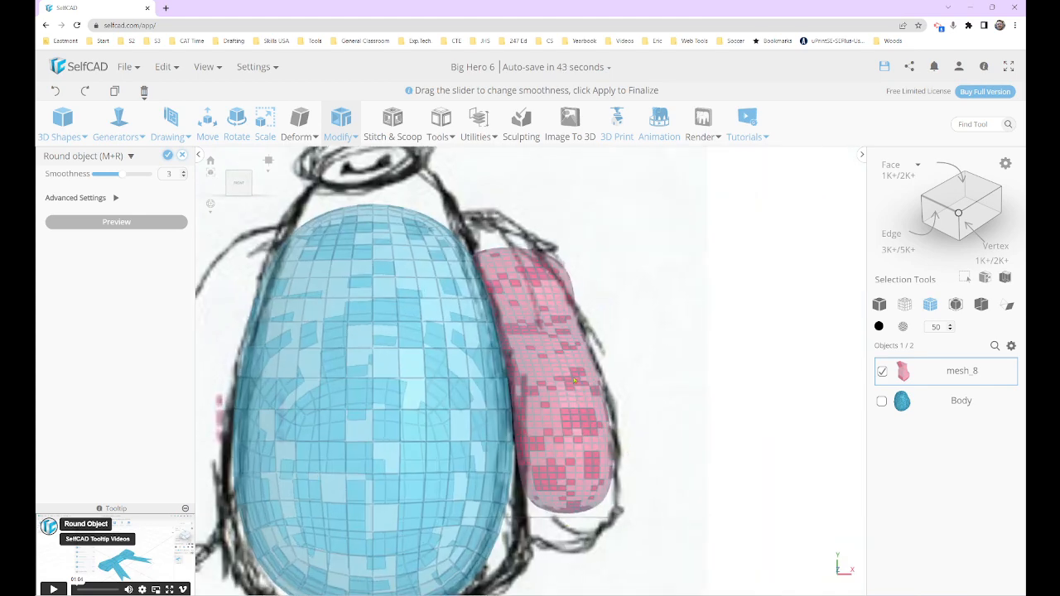
click(183, 156)
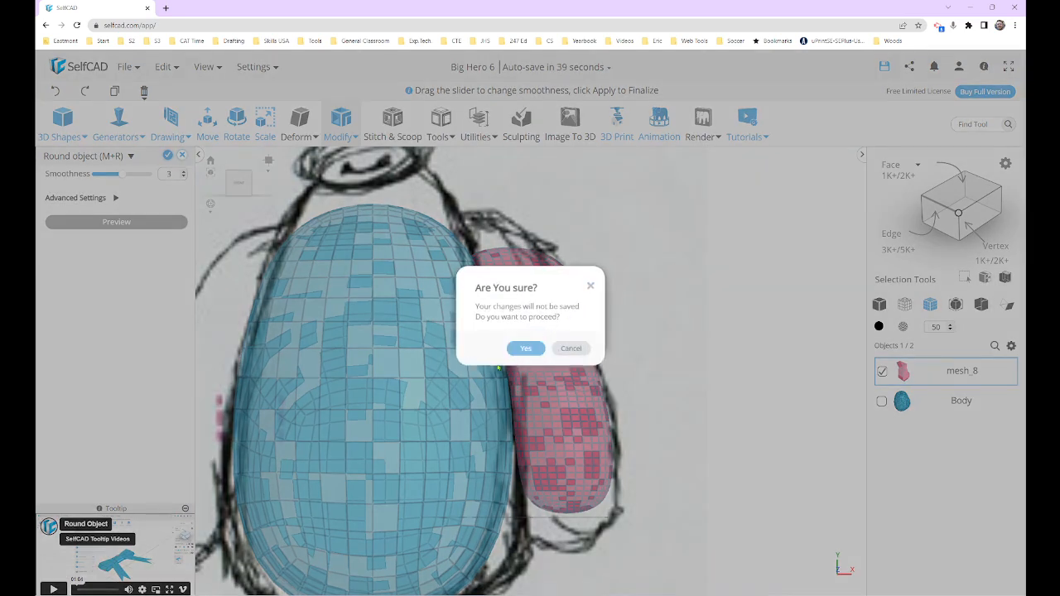
click(521, 349)
Select the outer top edge of the arm and, in the front view, move it to about X 73, Y 236 along the sketched shoulder
right_drag(635, 265, 550, 271)
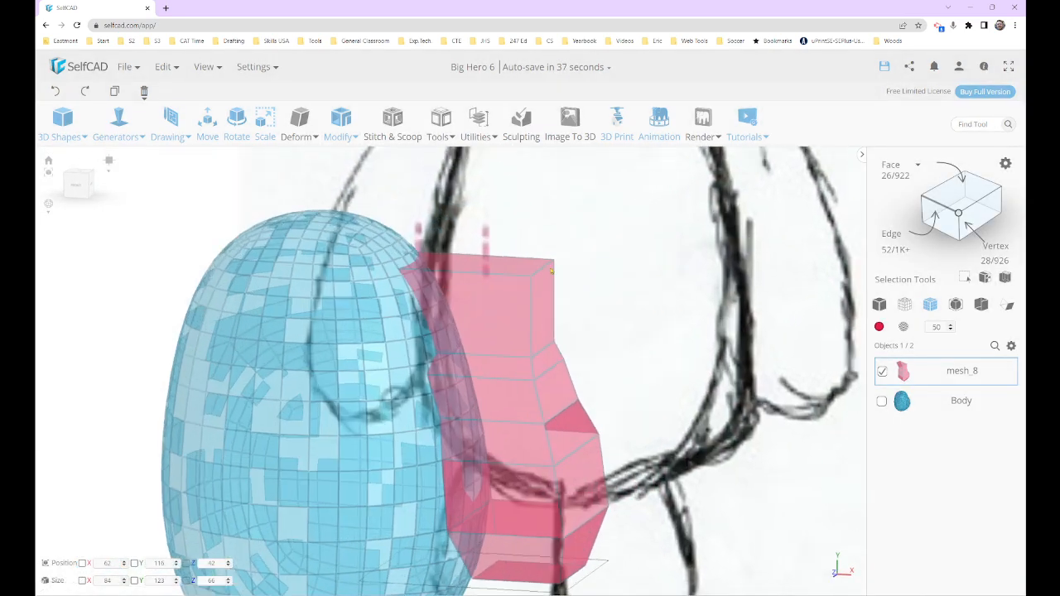
scroll(551, 269, up, 3)
key(ctrl+2)
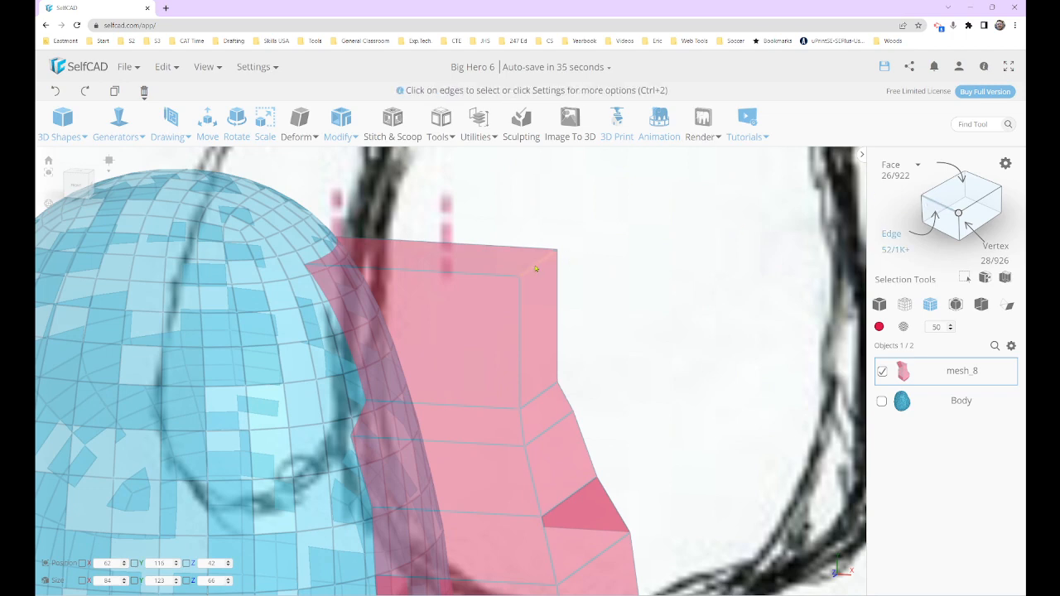
click(536, 269)
scroll(615, 324, down, 3)
right_drag(616, 324, 657, 318)
click(78, 183)
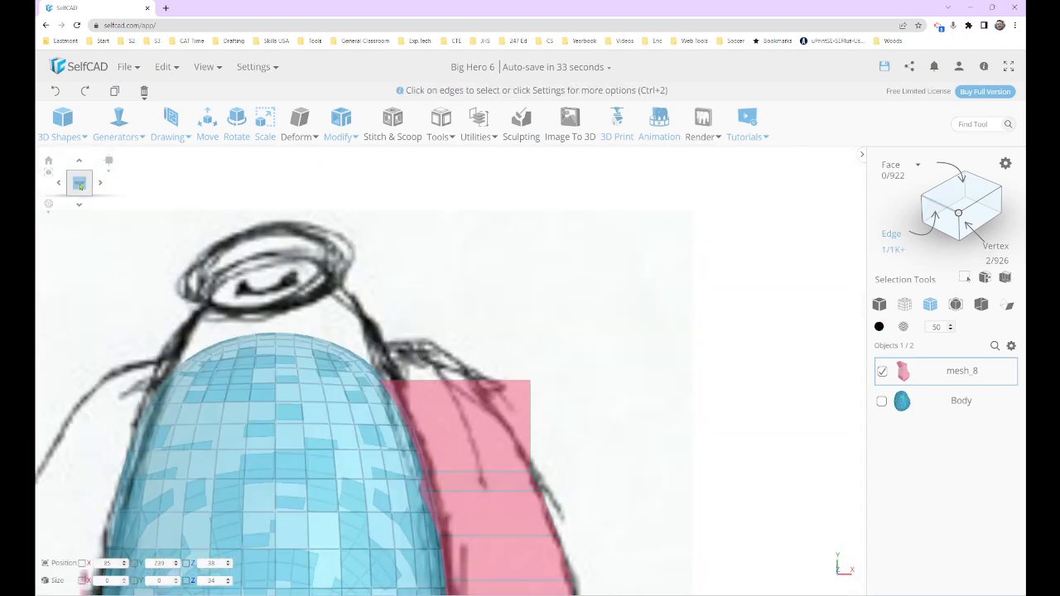
scroll(556, 382, up, 3)
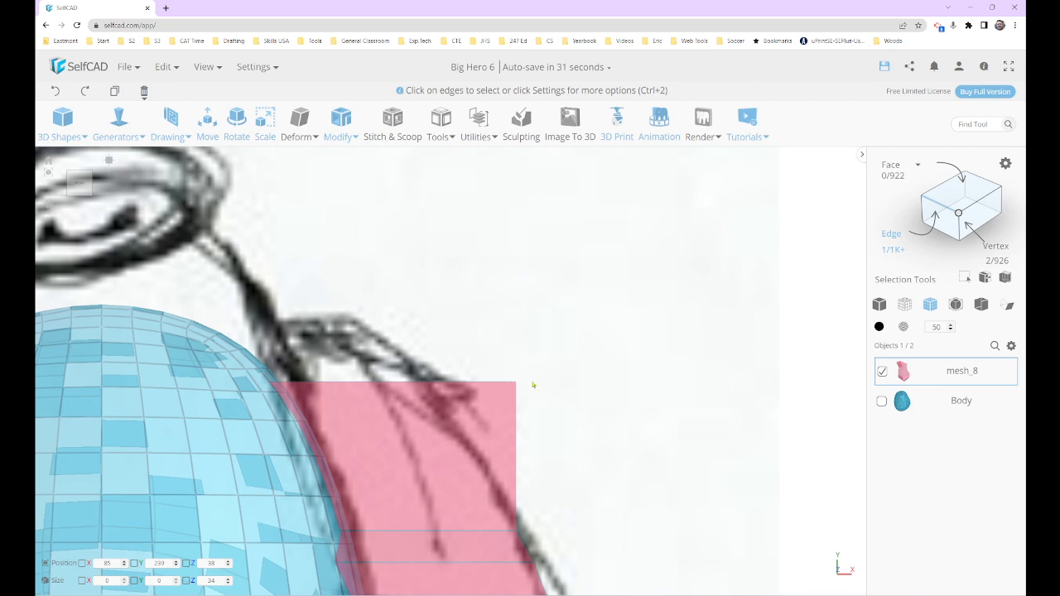
key(m)
drag(520, 324, 521, 337)
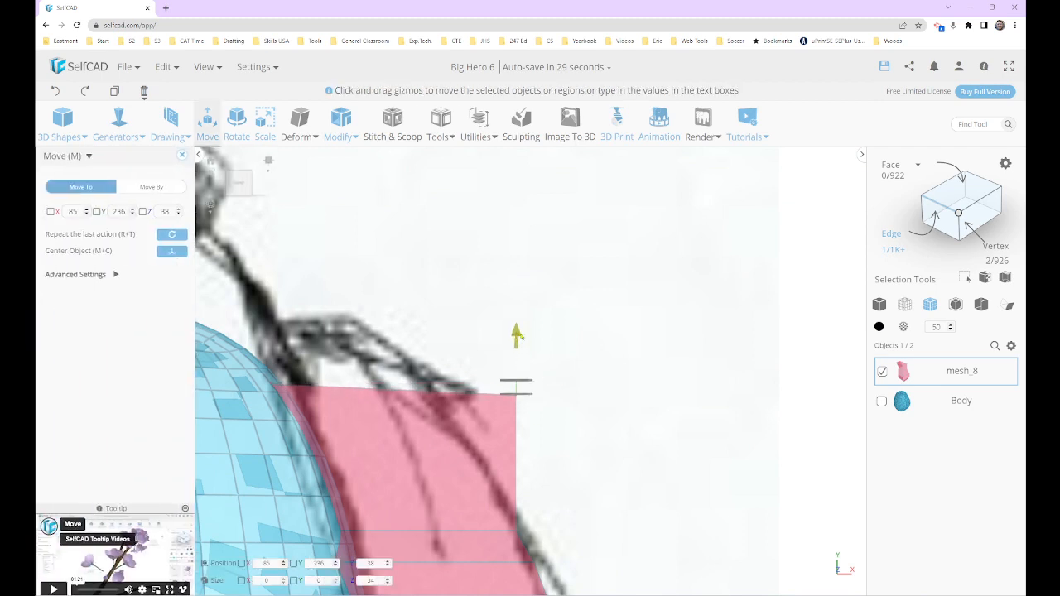
drag(555, 396, 482, 396)
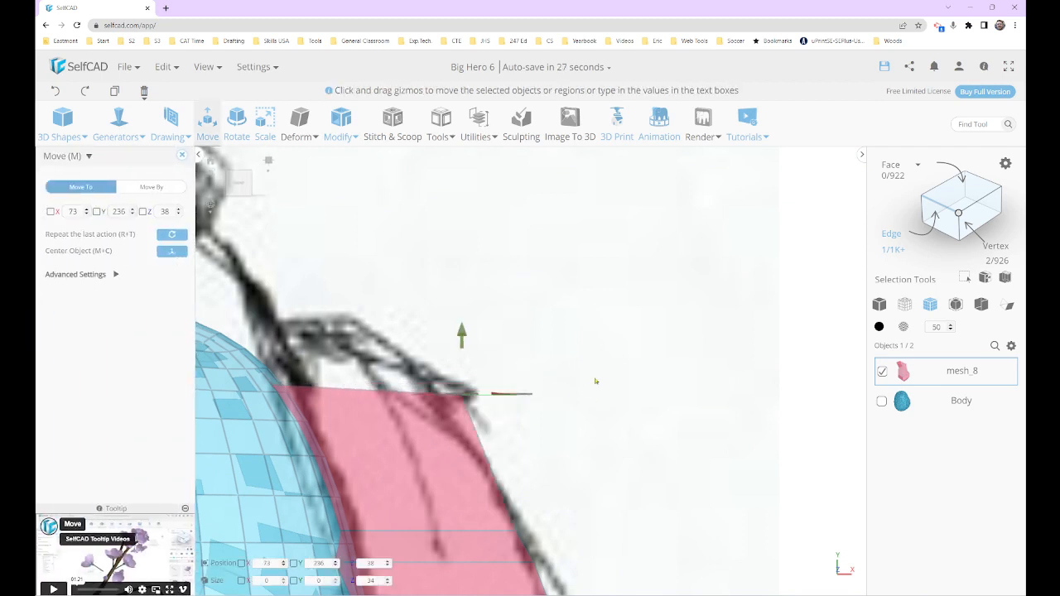
scroll(595, 381, down, 5)
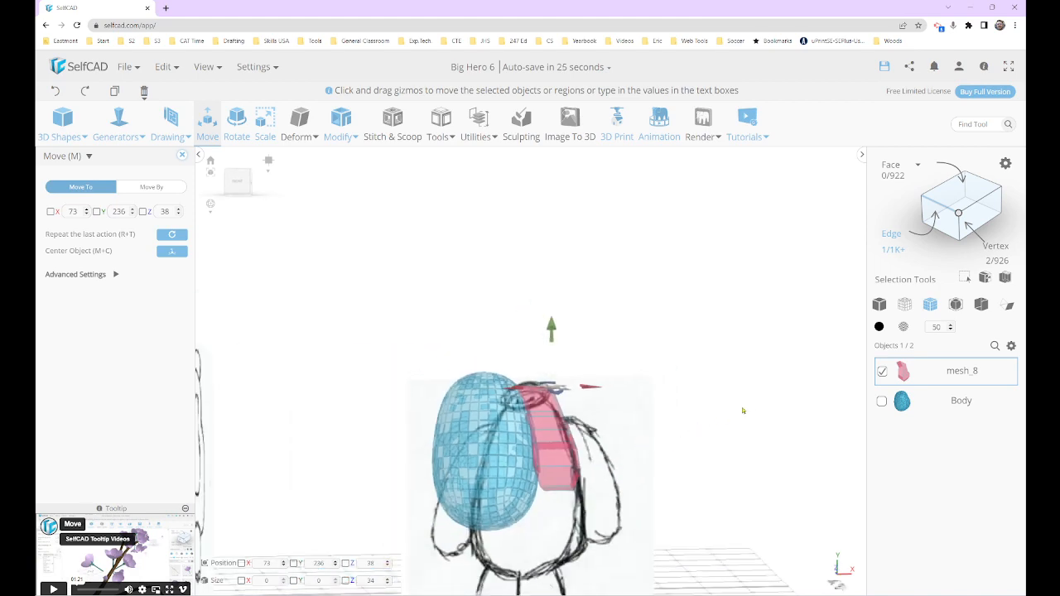
Select the arm's top edge on its low-Z side and move it slightly outward along Z to widen the shoulder
right_drag(743, 411, 562, 447)
click(243, 192)
scroll(544, 418, up, 5)
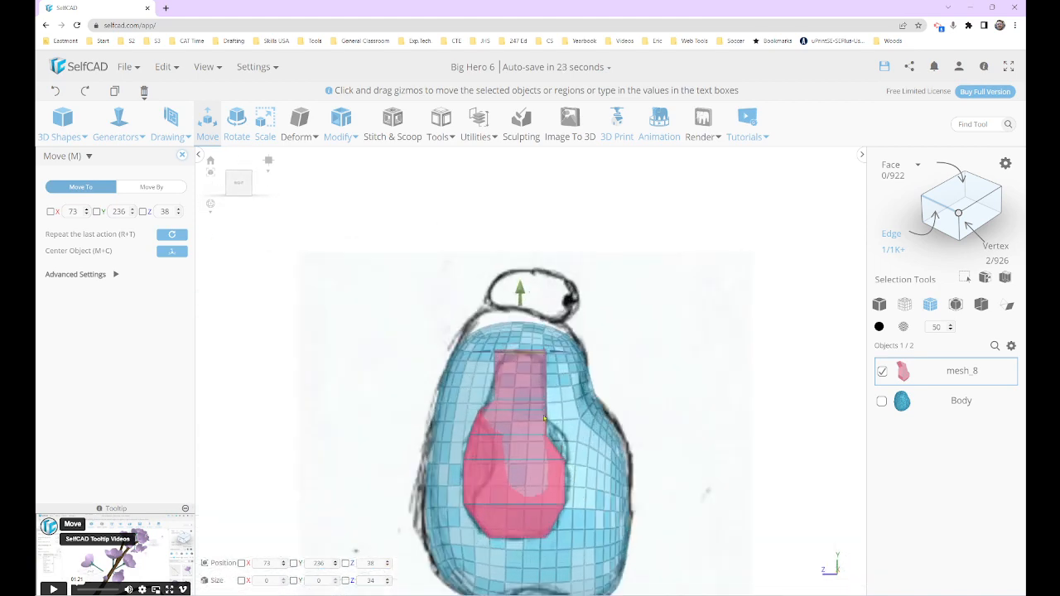
scroll(544, 418, up, 1)
right_drag(667, 453, 698, 472)
click(241, 184)
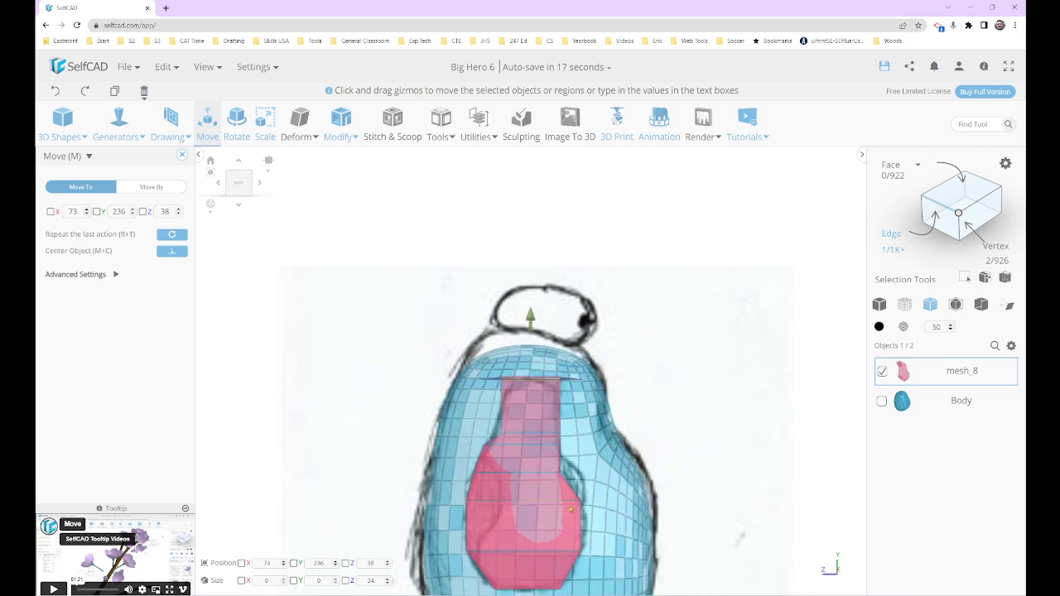
right_drag(564, 420, 595, 451)
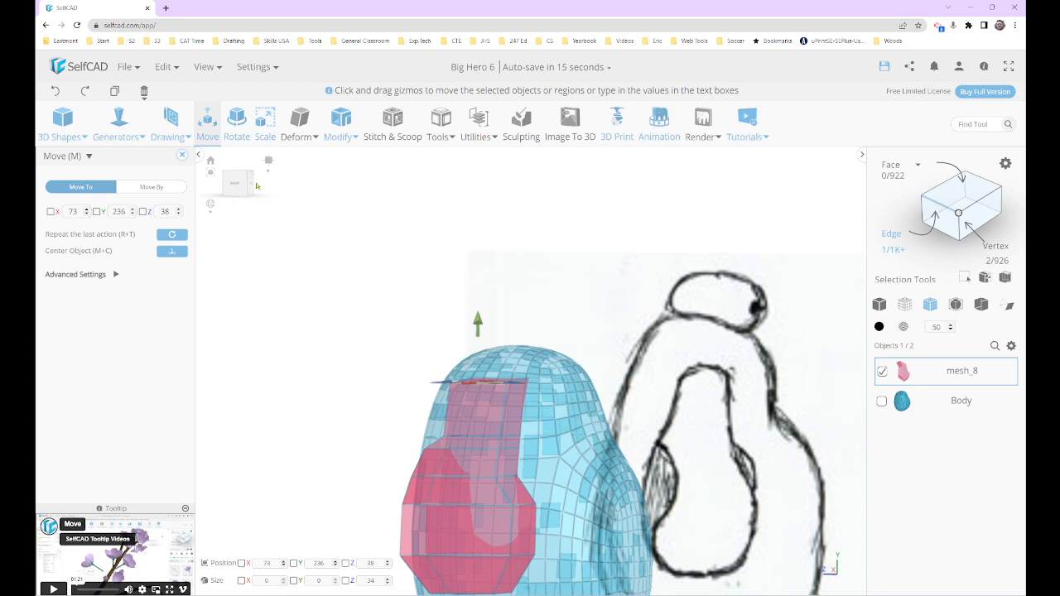
scroll(472, 314, up, 4)
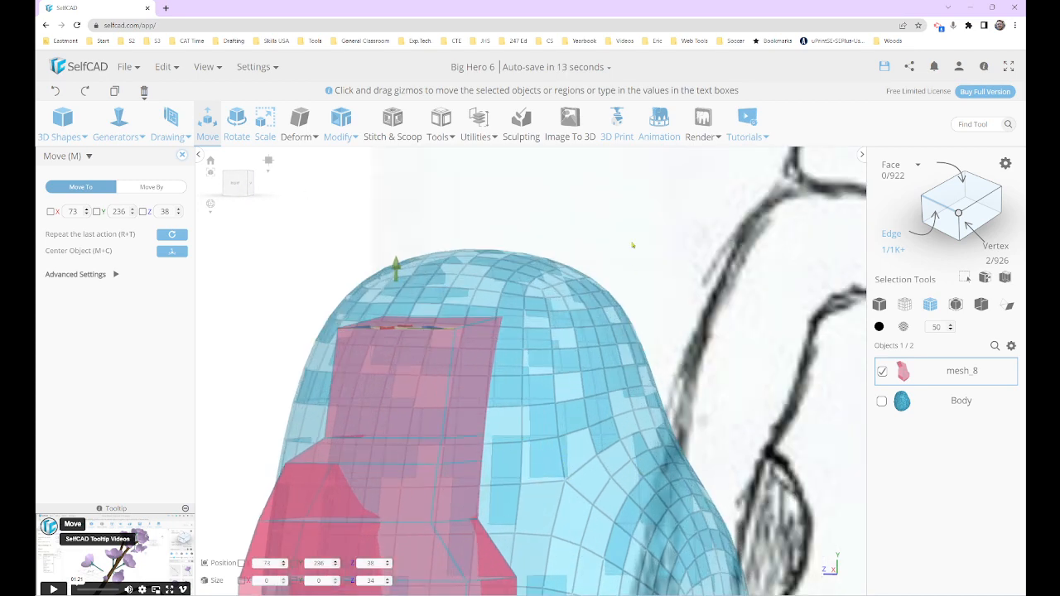
click(633, 245)
click(475, 325)
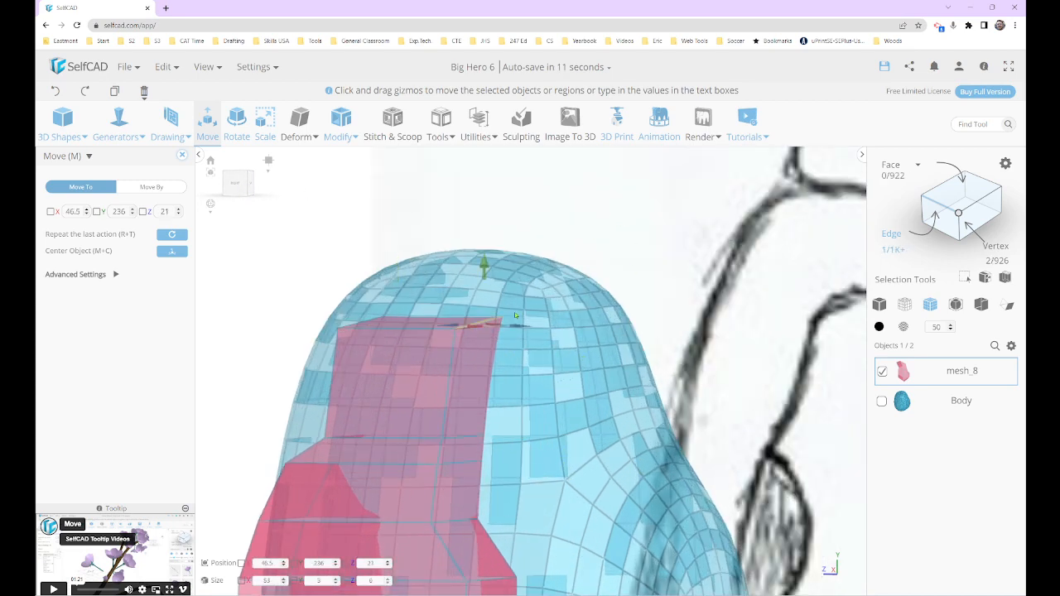
drag(516, 329, 472, 452)
click(651, 267)
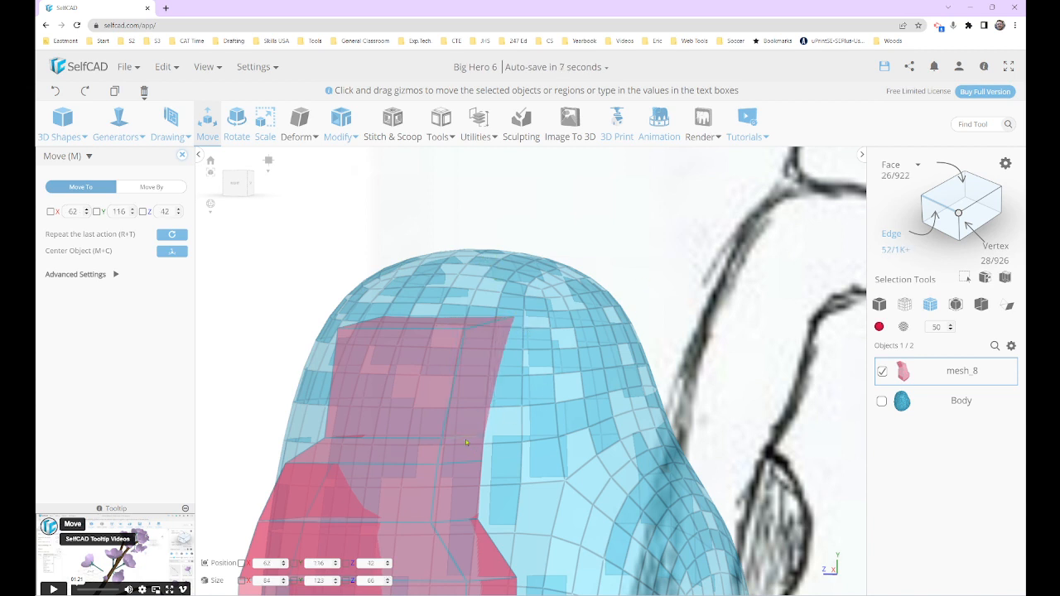
Move the low-Z side edge at Y 206 outward along Z, and the one at Y 199 to Z 18
click(467, 442)
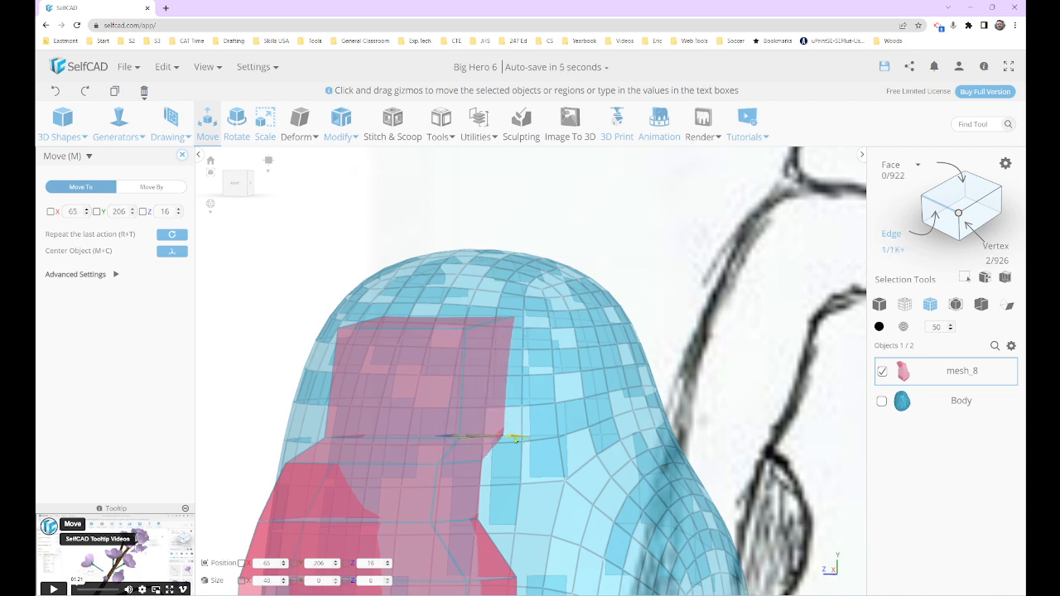
drag(515, 440, 511, 440)
click(662, 316)
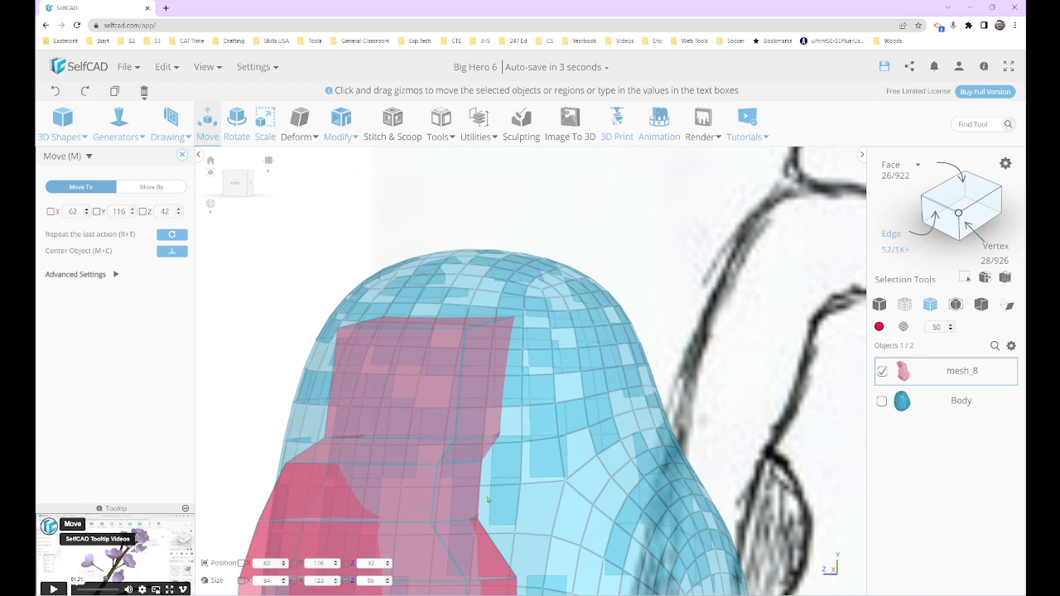
click(461, 463)
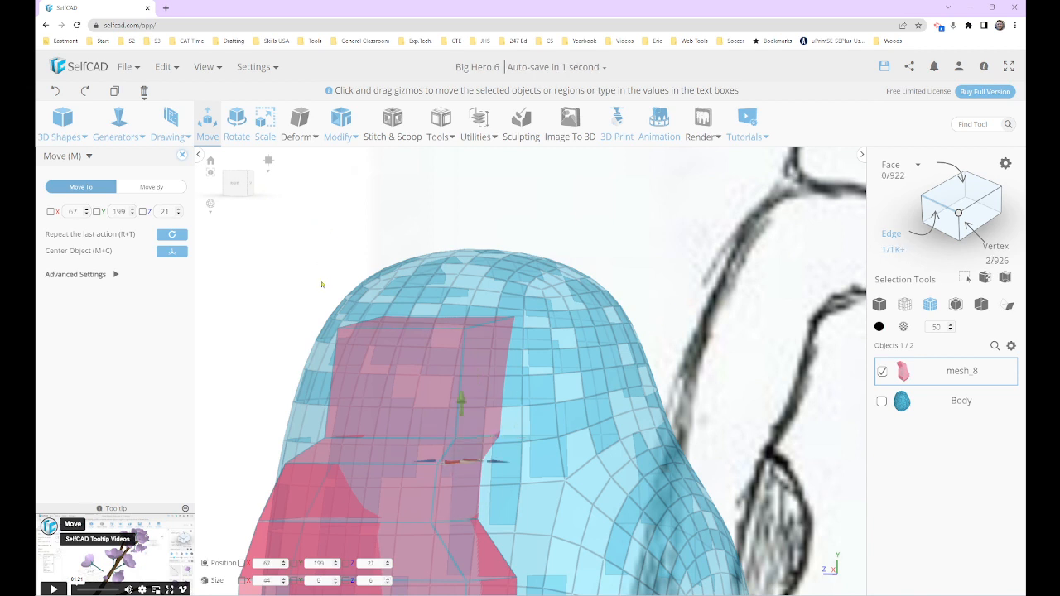
drag(499, 464, 468, 552)
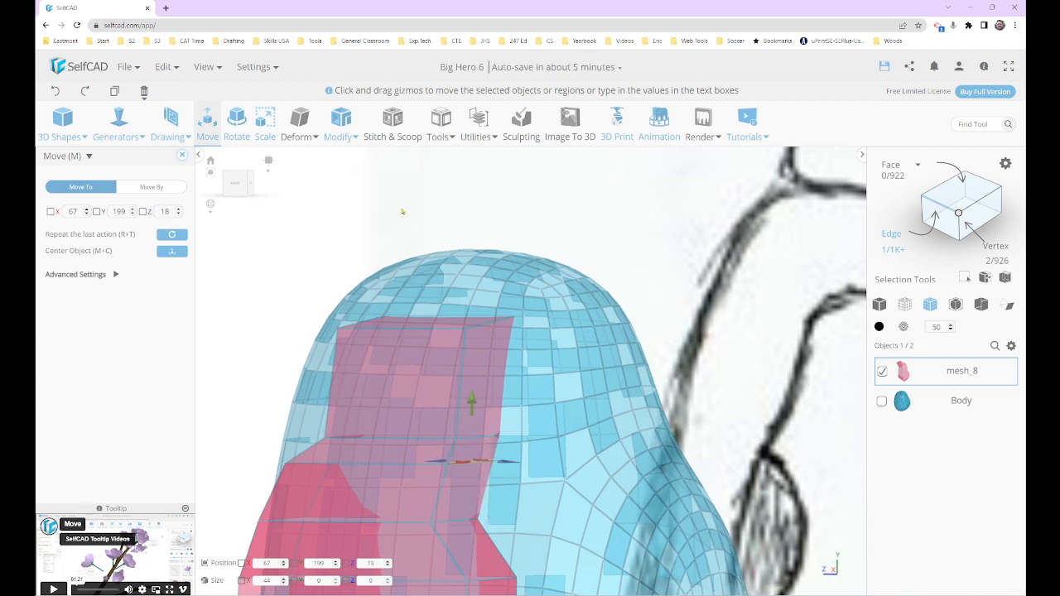
click(350, 158)
In the side view, move the low-Z side edge at Y 183 outward to Z 17 and finish moving edges
click(457, 522)
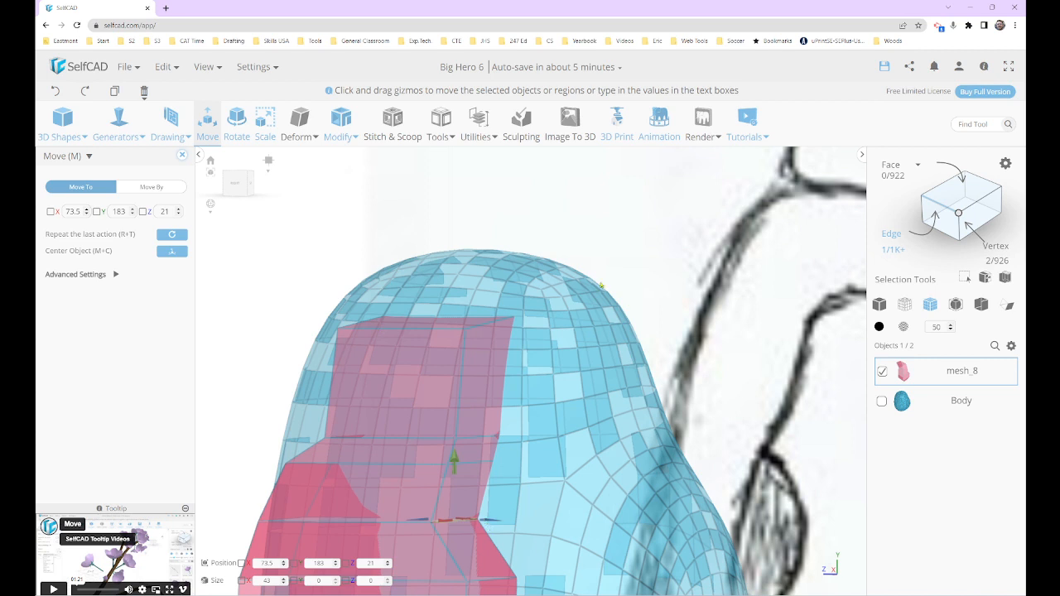
click(236, 184)
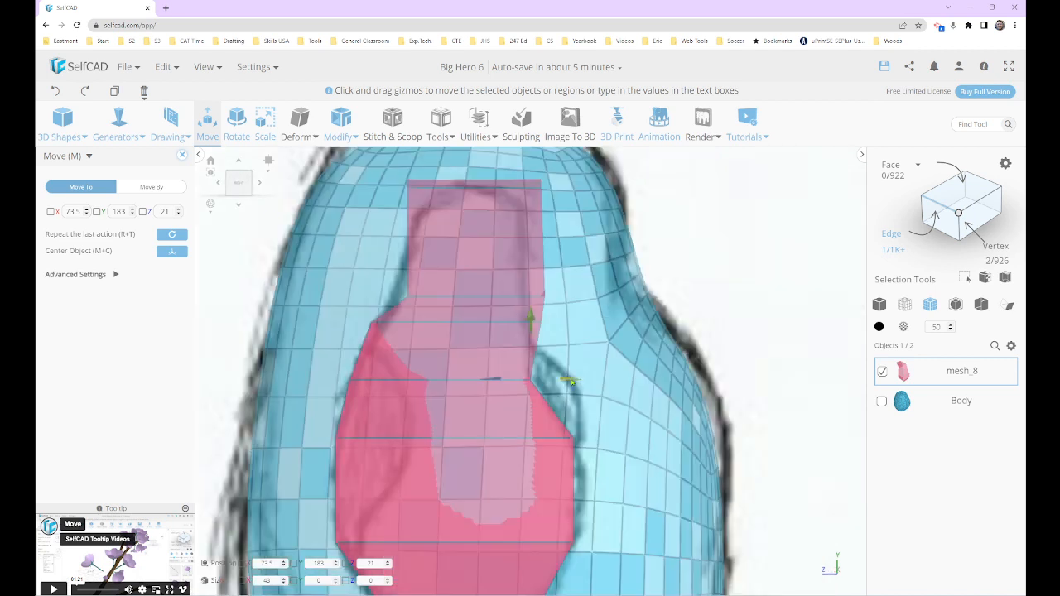
drag(572, 382, 584, 381)
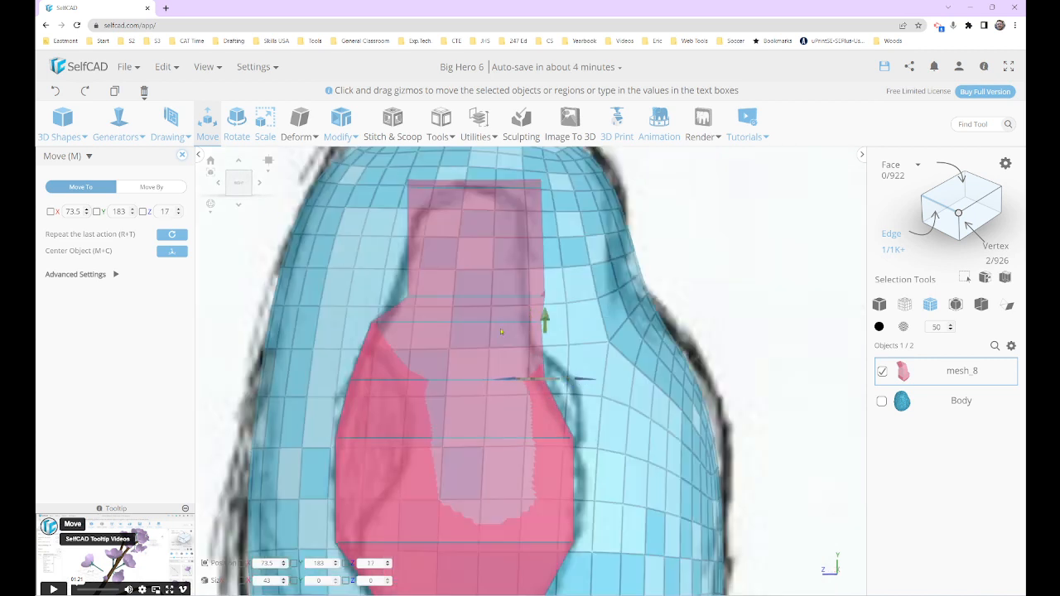
click(182, 156)
Turn off edge selection and preview Round Object on the reshaped arm with smoothness 3
scroll(636, 358, down, 4)
click(899, 245)
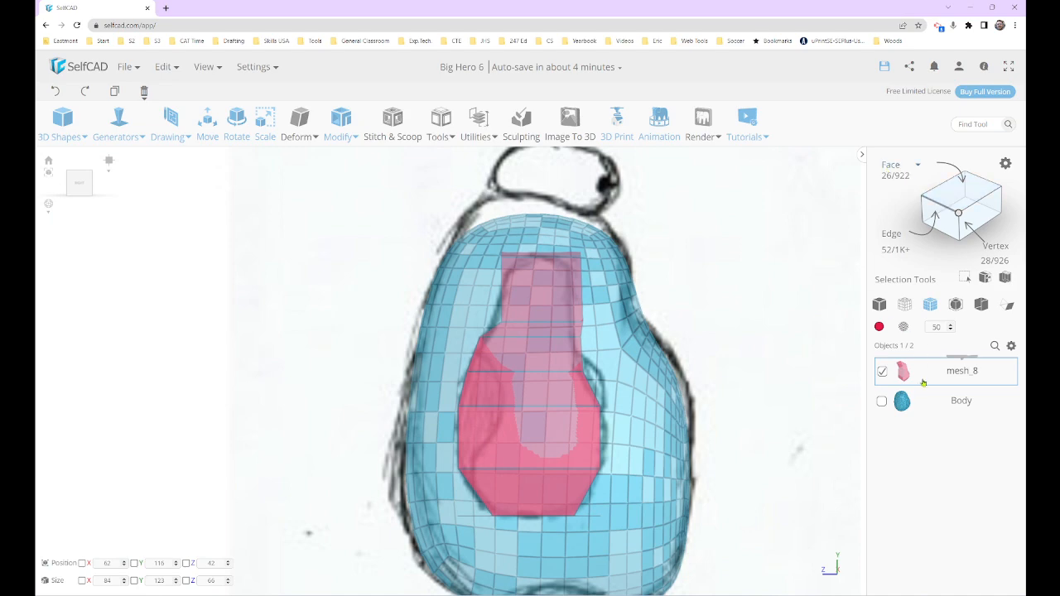
right_drag(783, 307, 742, 327)
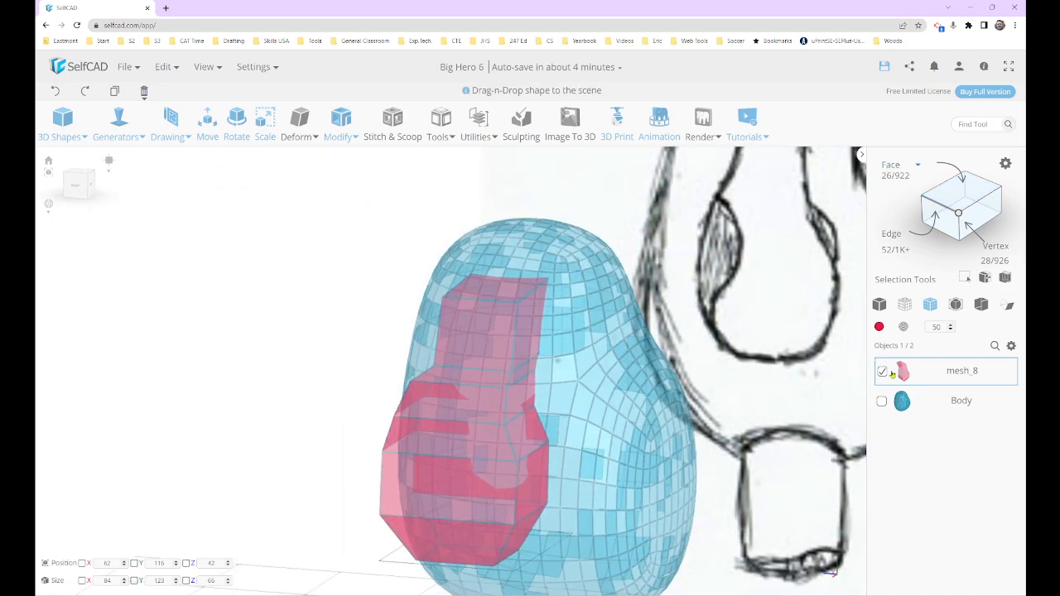
click(341, 125)
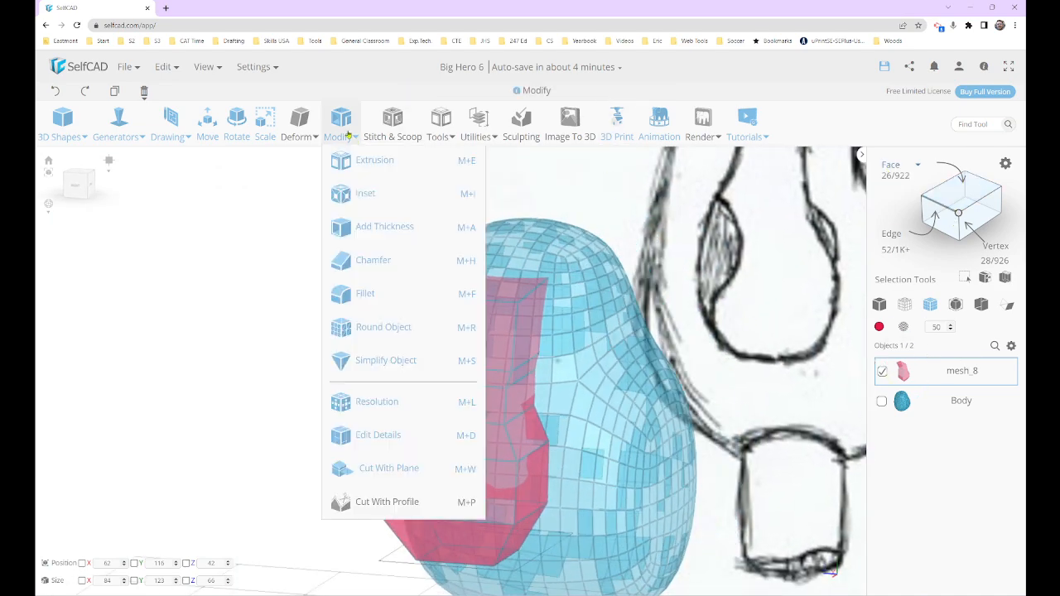
click(388, 328)
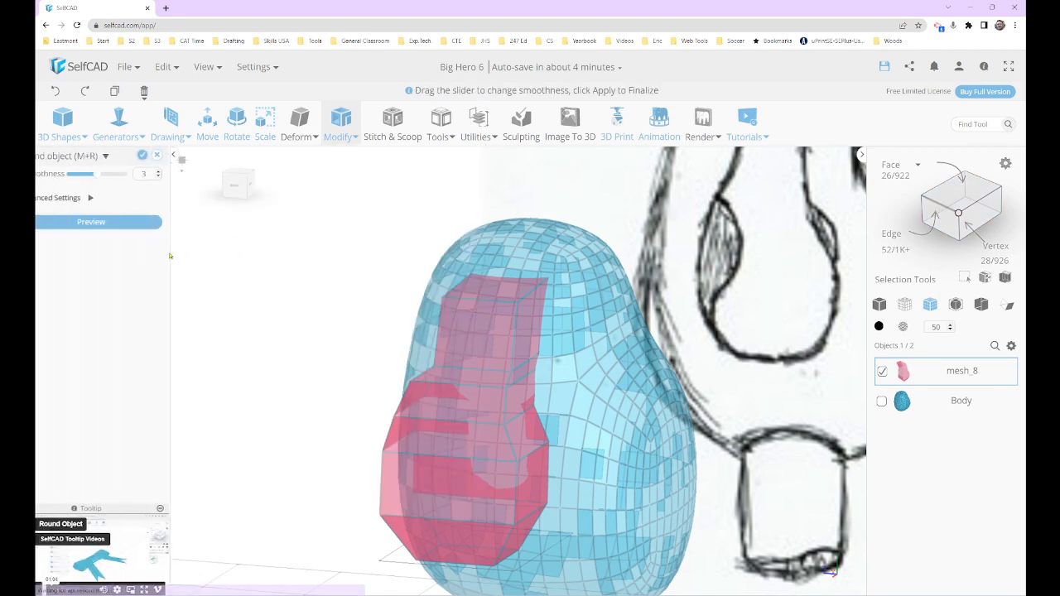
click(147, 221)
click(248, 197)
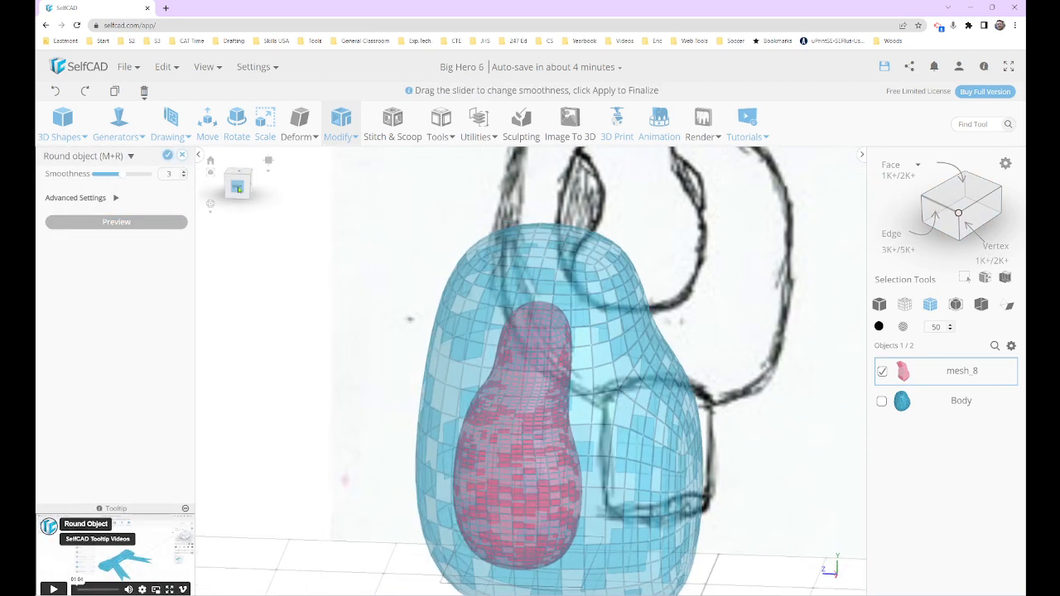
Check the rounded arm preview against the side sketch and apply the rounding
click(239, 183)
scroll(607, 425, up, 3)
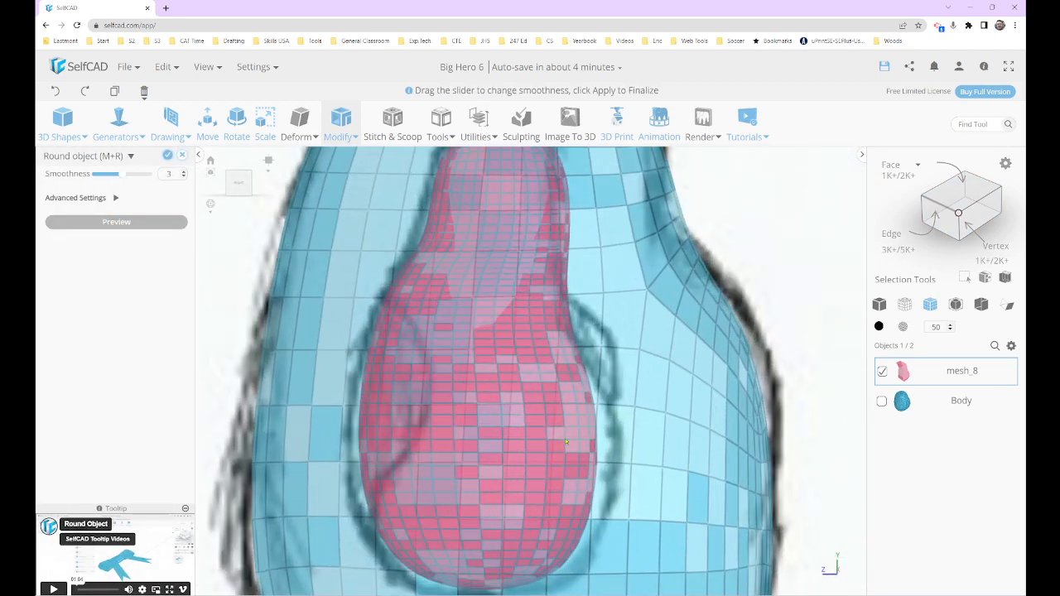
scroll(640, 475, down, 4)
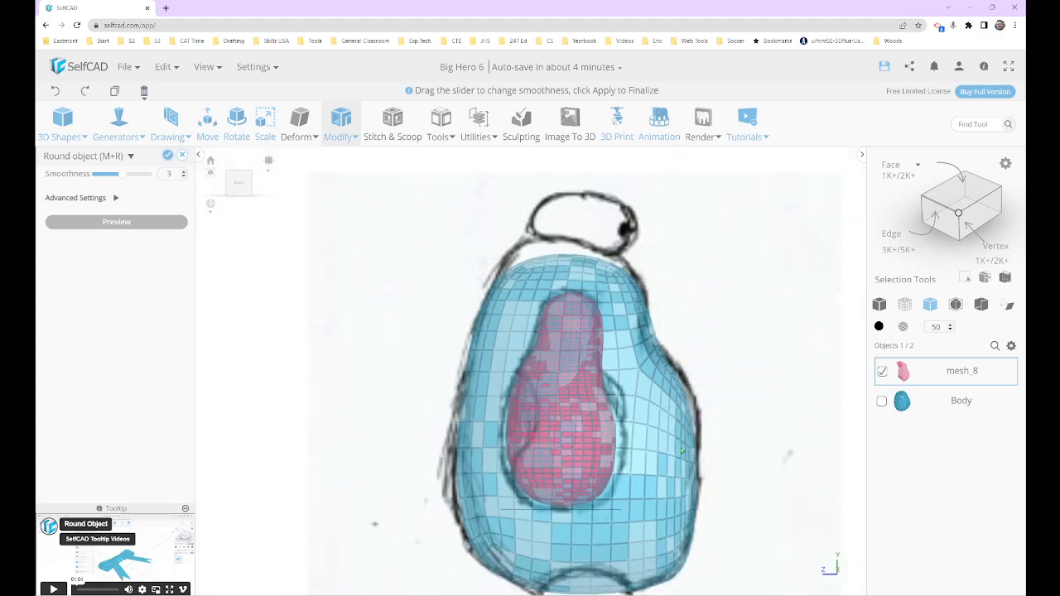
mouse_move(767, 451)
right_down()
mouse_move(481, 445)
mouse_move(523, 456)
mouse_move(823, 464)
mouse_move(732, 466)
right_up()
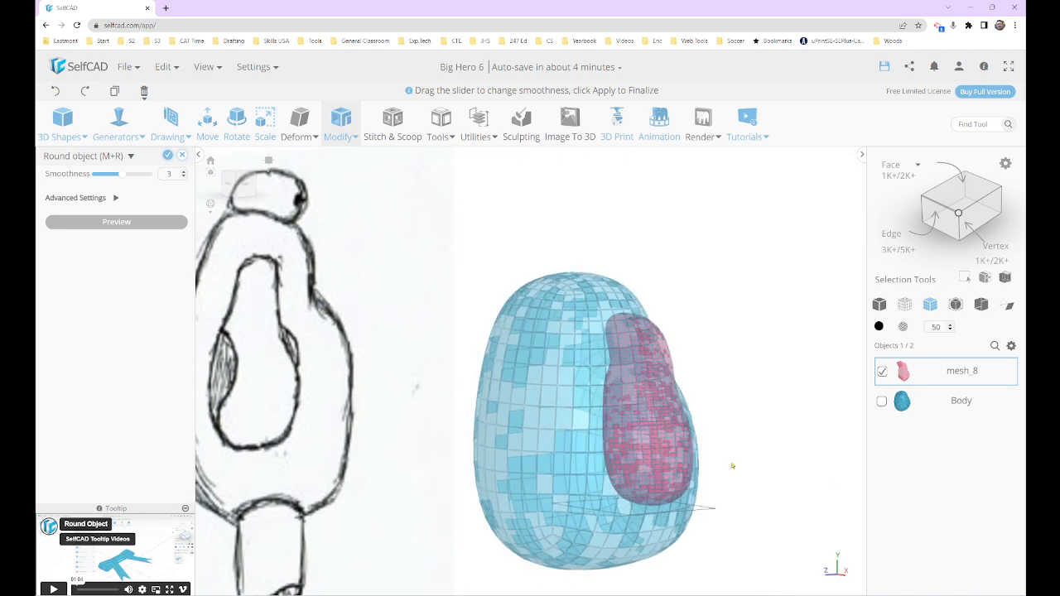
right_drag(535, 454, 443, 474)
click(168, 156)
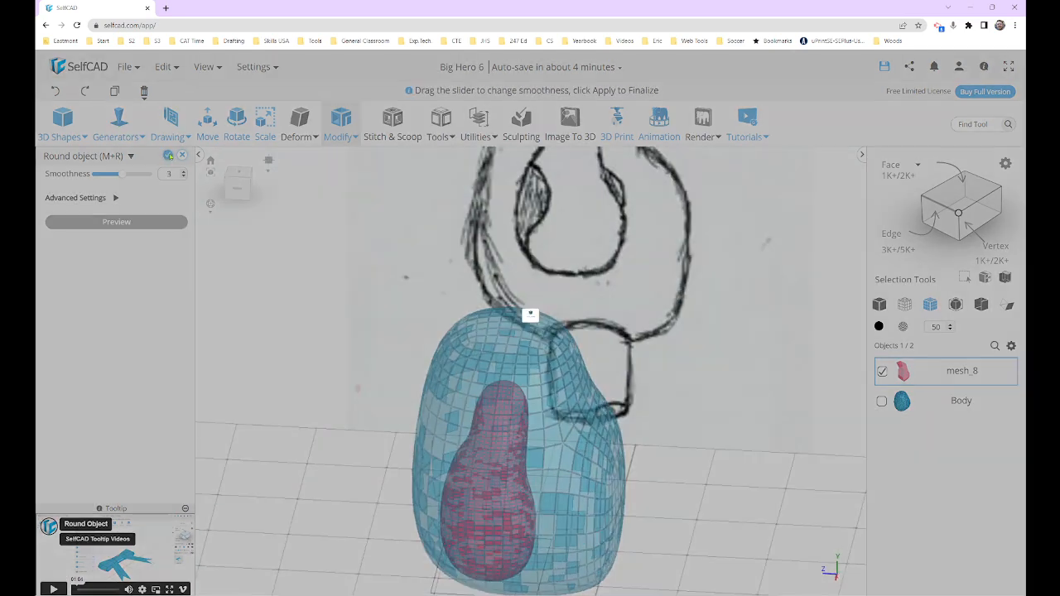
Rename the rounded arm mesh as Right Arm and duplicate it
right_drag(740, 300, 861, 340)
double_click(962, 372)
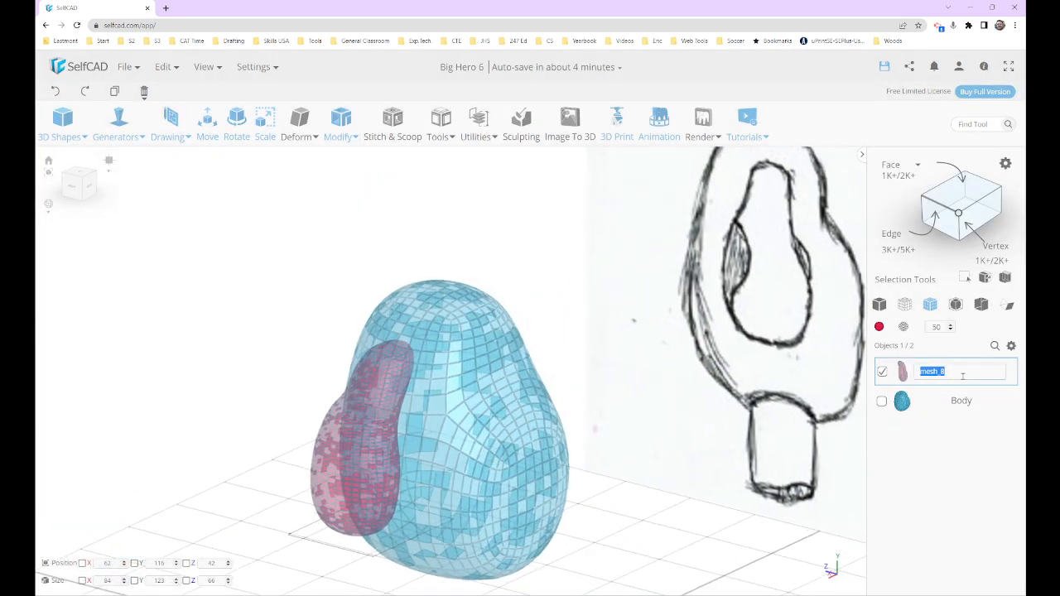
text(Right Arm)
key(Return)
click(114, 91)
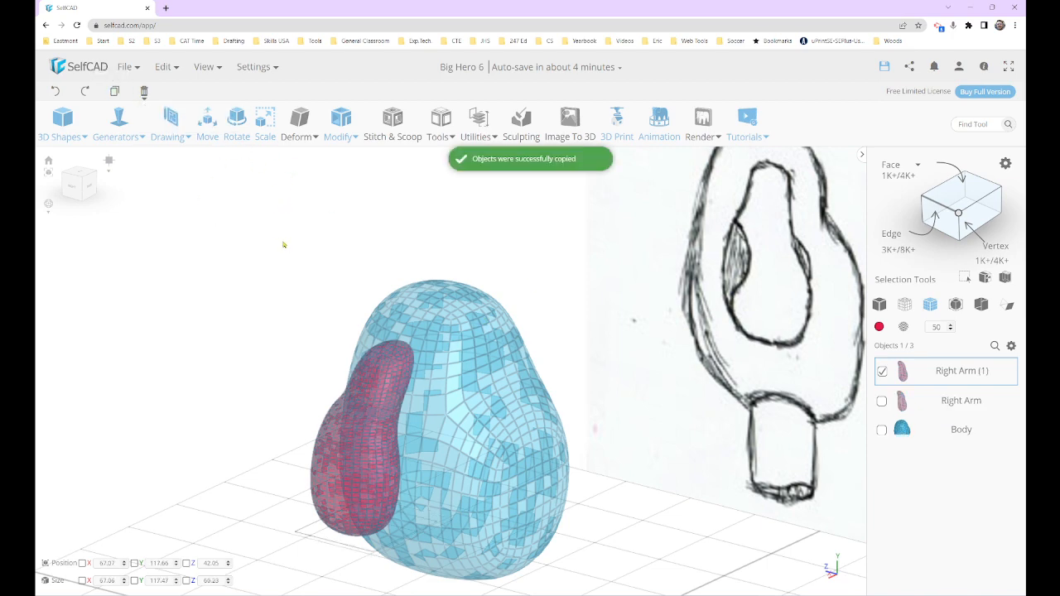
In the top view, move the copied arm across the body to about X -102 and rotate it to mirror the original
right_drag(237, 217, 227, 267)
click(80, 182)
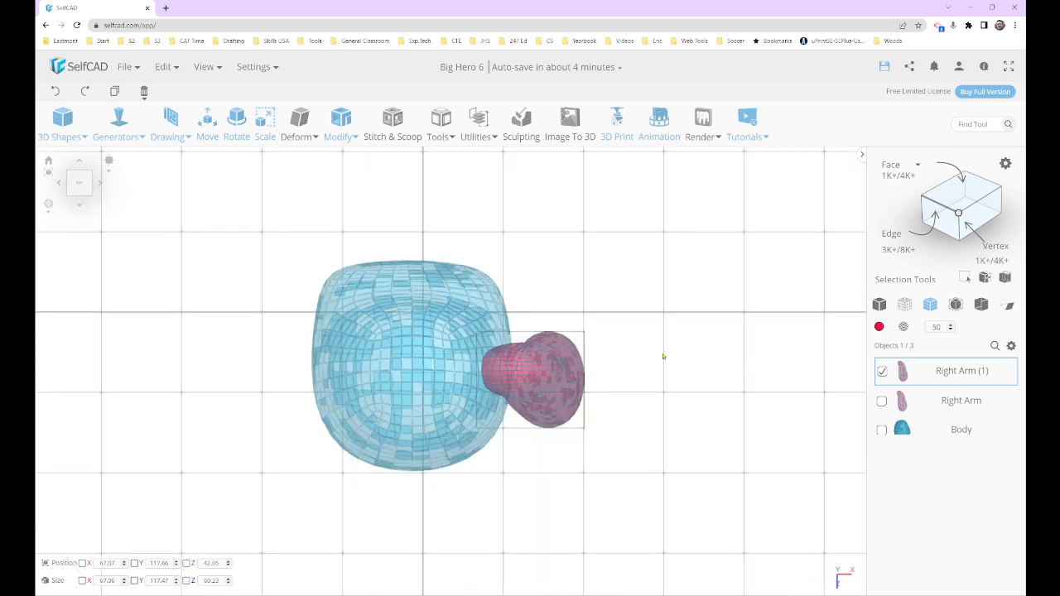
key(m)
drag(492, 379, 423, 362)
key(r)
drag(322, 389, 326, 451)
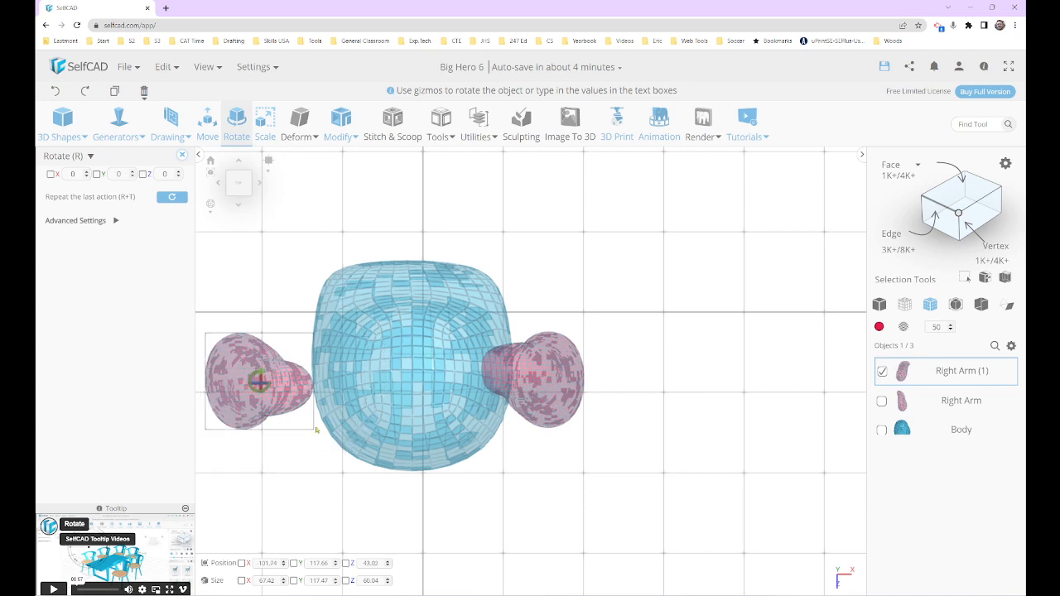
Move the copied arm in against the body, then fine-tune it in the front view to about X -79.74
key(m)
drag(299, 382, 339, 385)
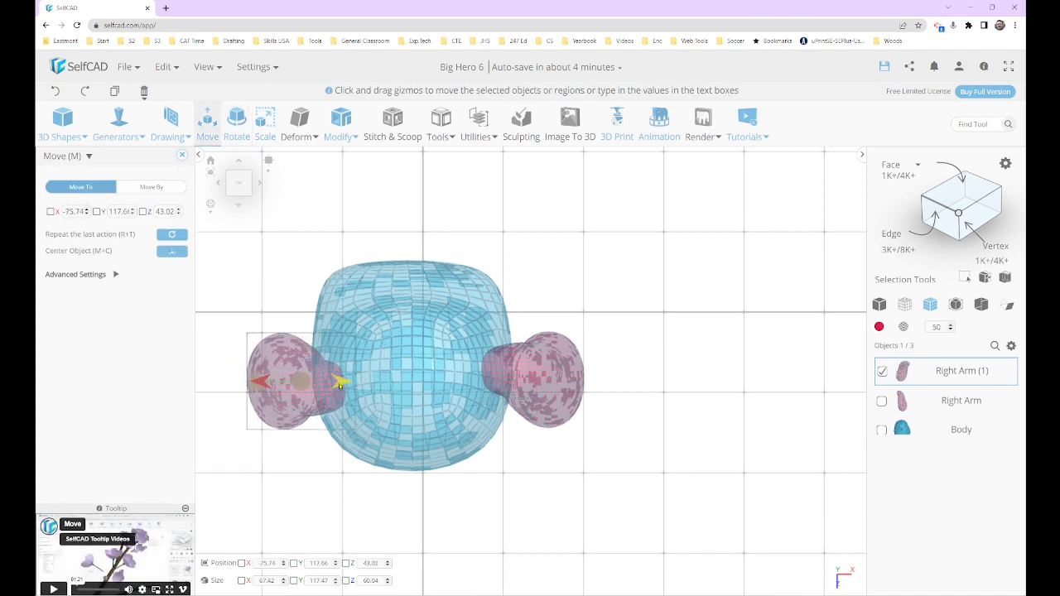
right_drag(452, 472, 457, 460)
click(239, 195)
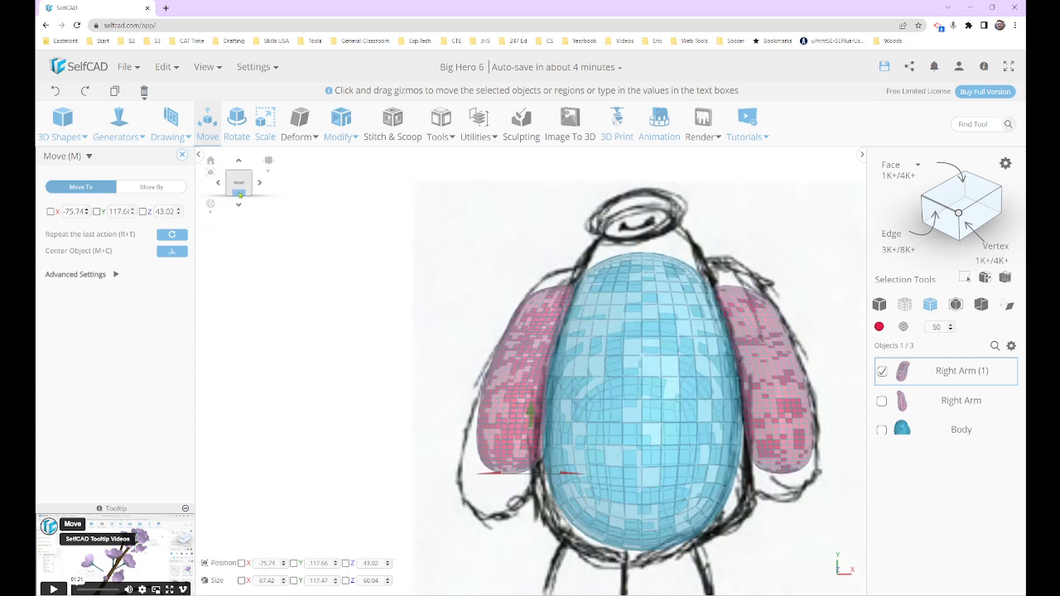
drag(572, 473, 561, 474)
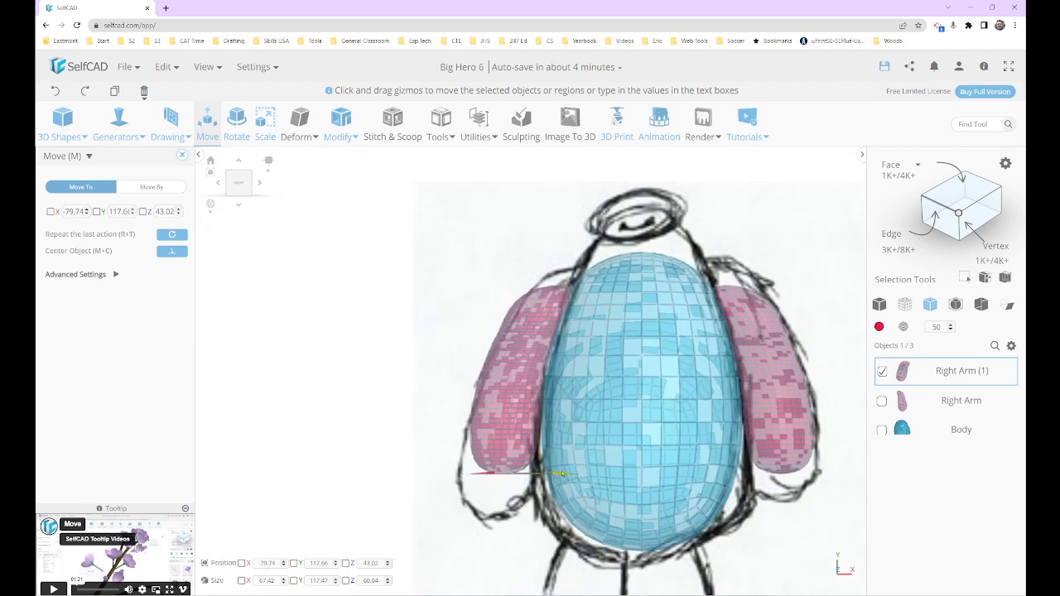
mouse_move(352, 357)
right_down()
mouse_move(416, 399)
mouse_move(655, 416)
mouse_move(639, 449)
mouse_move(708, 398)
mouse_move(717, 351)
mouse_move(516, 280)
right_up()
scroll(416, 399, down, 5)
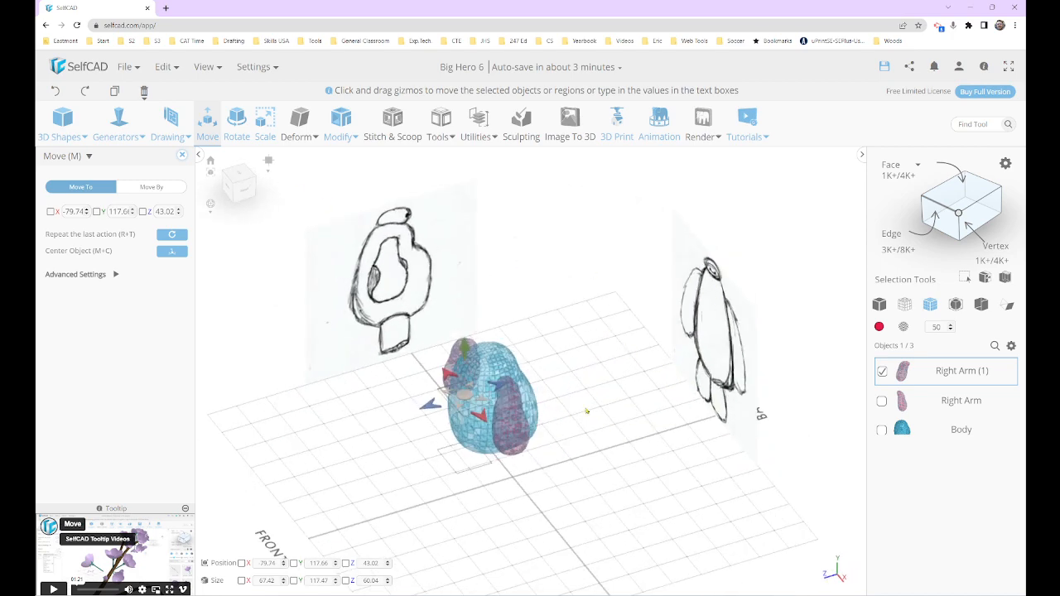